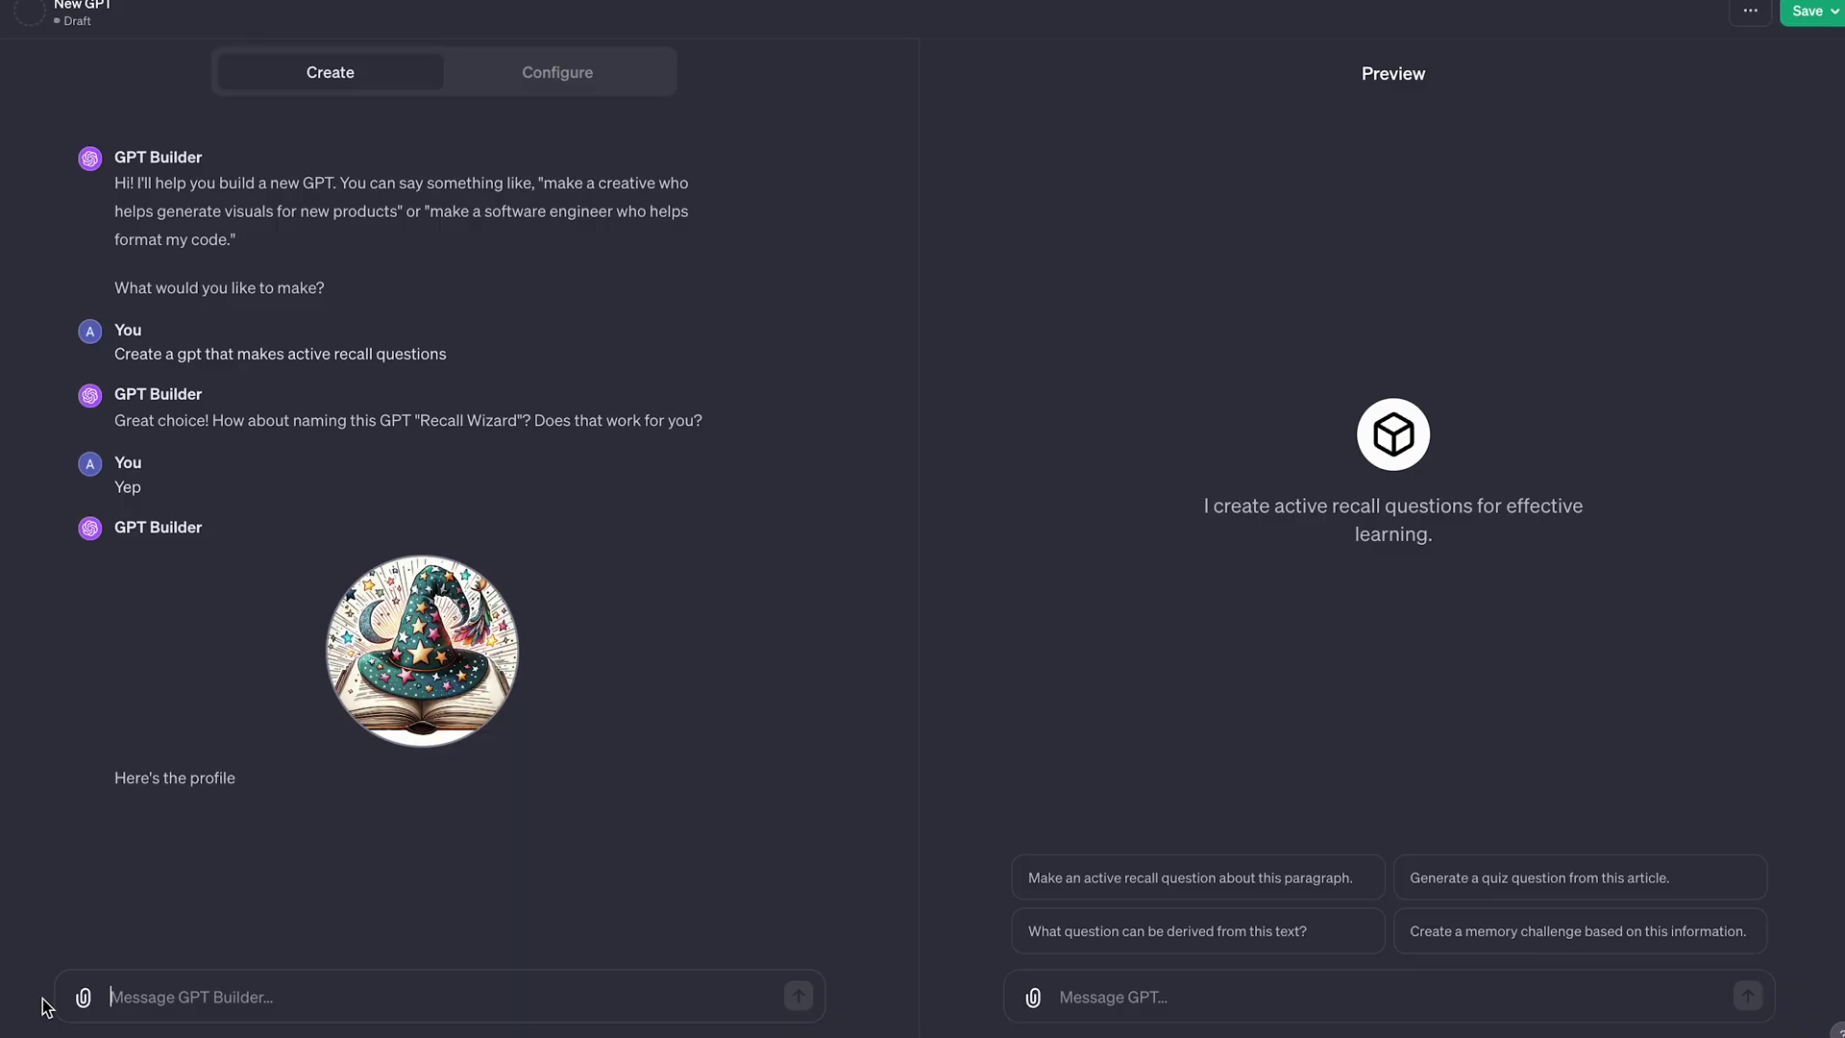
Step: Reply 'Perfect!' to the GPT Builder to approve the Recall Wizard profile
{"action": "left_click", "coordinate": [197, 997]}
{"action": "type", "text": "Perfect!"}
{"action": "key", "text": "Return"}
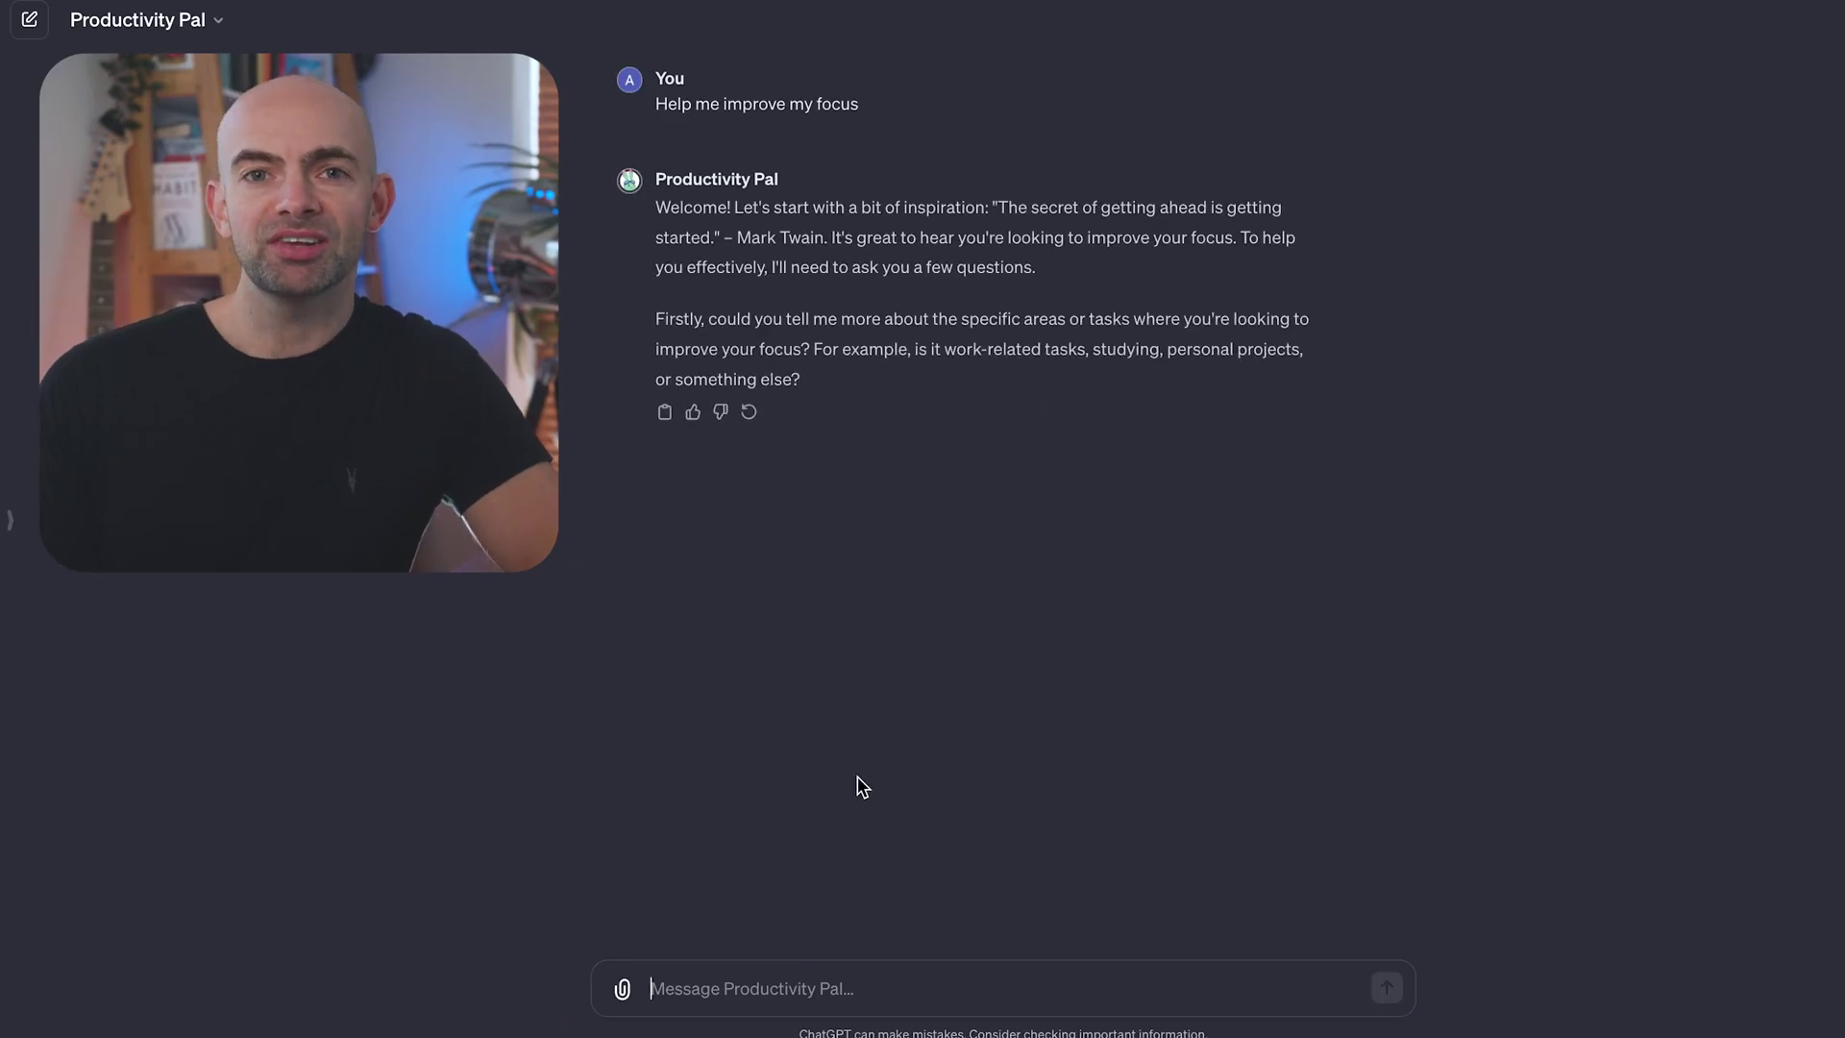
Step: Answer Productivity Pal's questions on study focus, the time-blocking habit and the honors goal
{"action": "type", "text": "dy focus"}
{"action": "key", "text": "Return"}
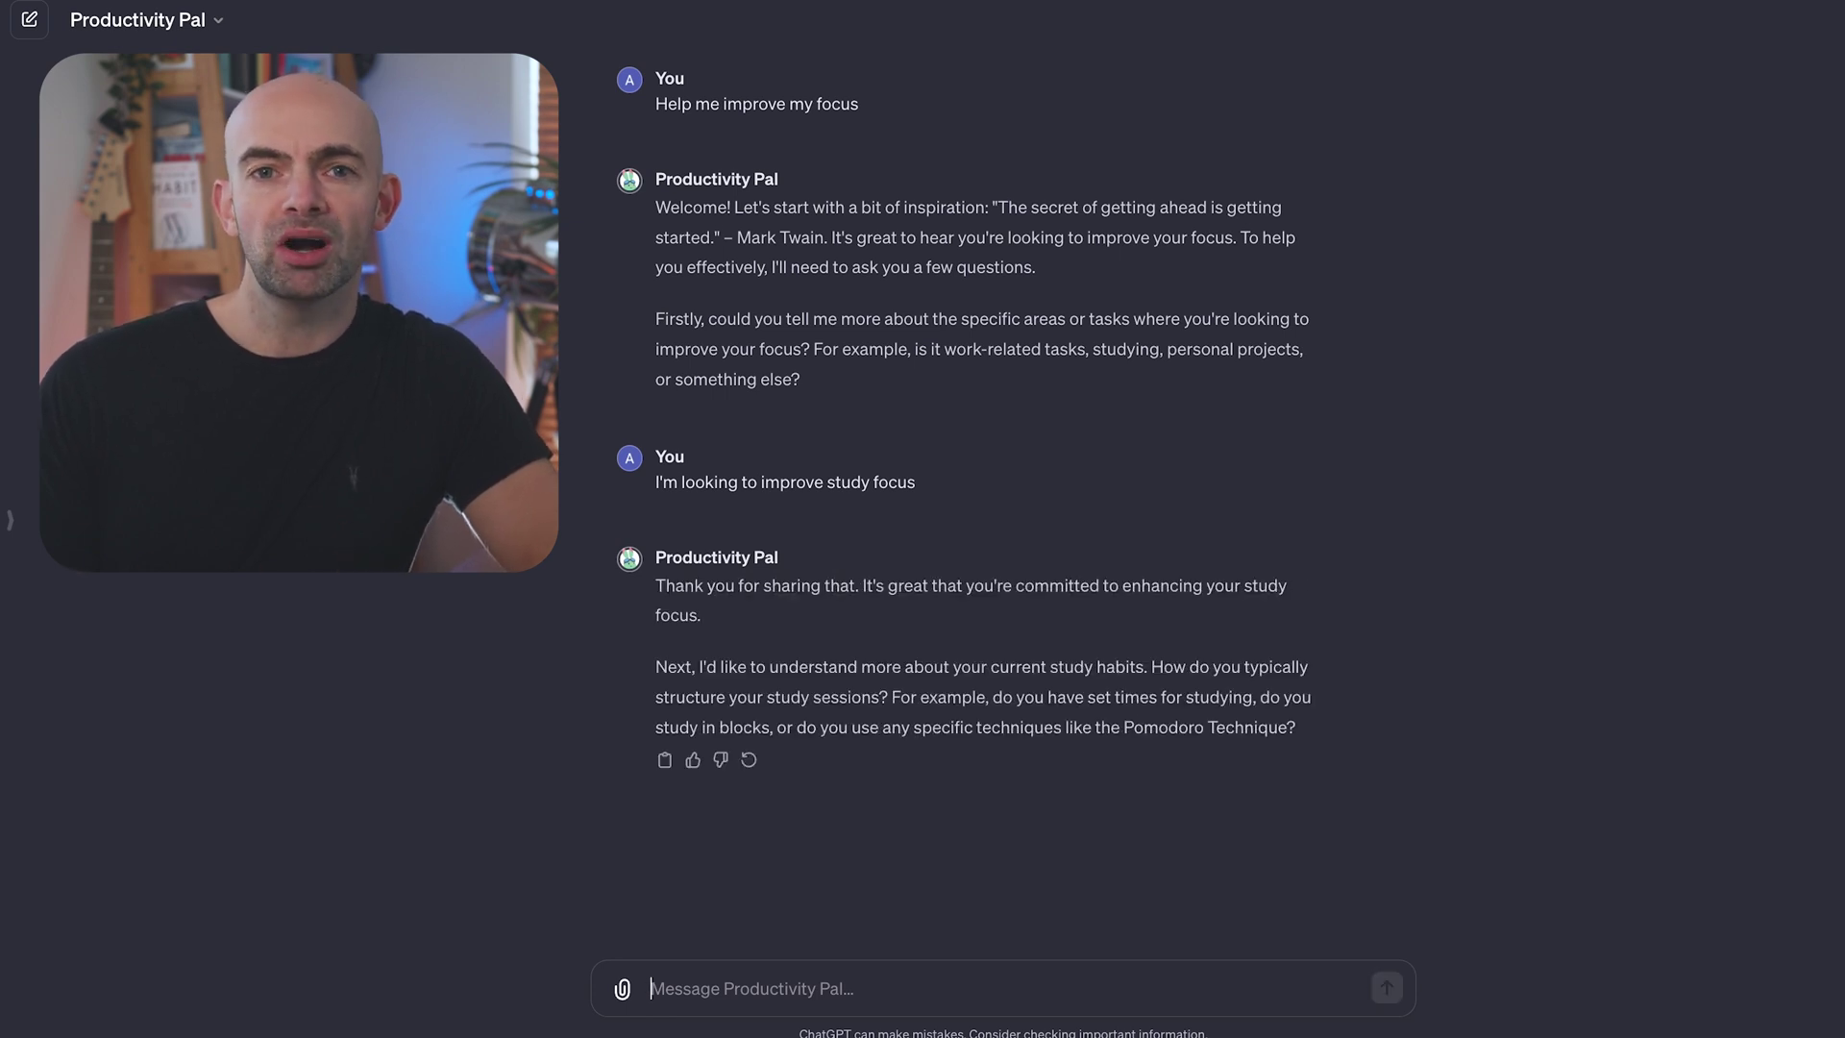
{"action": "type", "text": "I use time blocking and study in 4 hour blocks"}
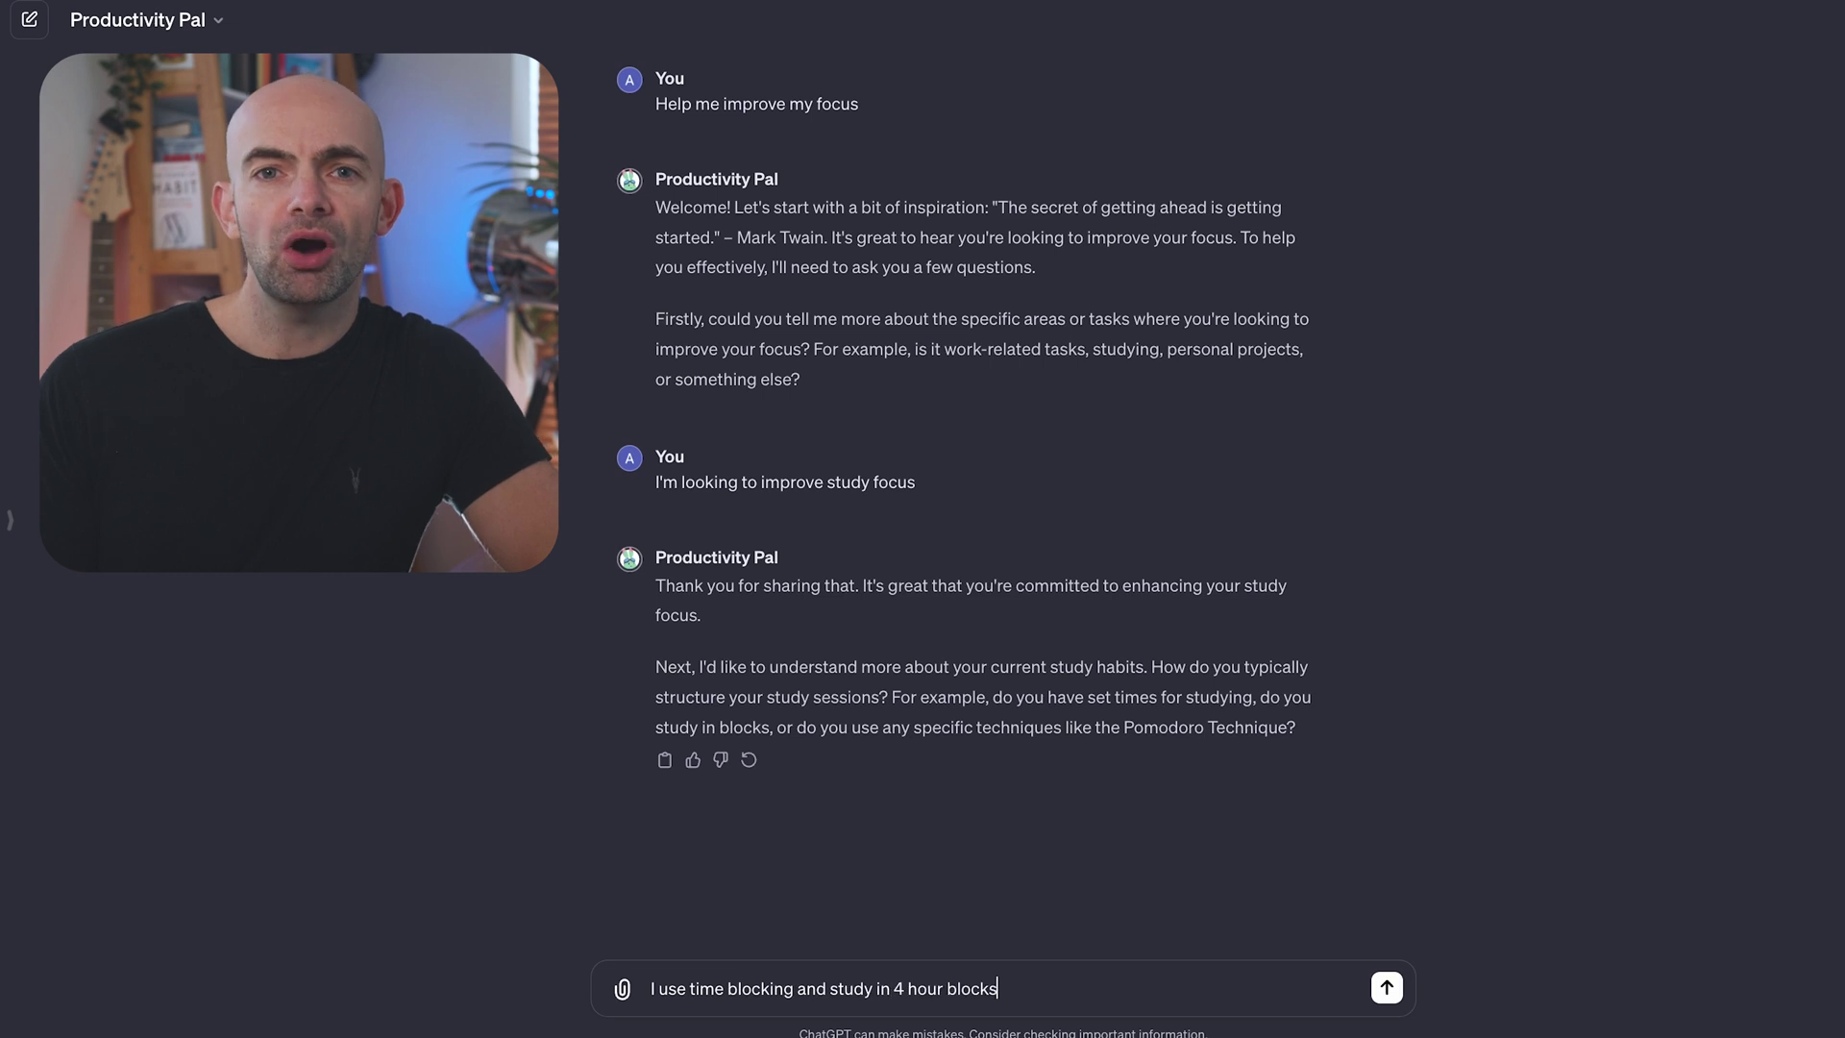
{"action": "key", "text": "Return"}
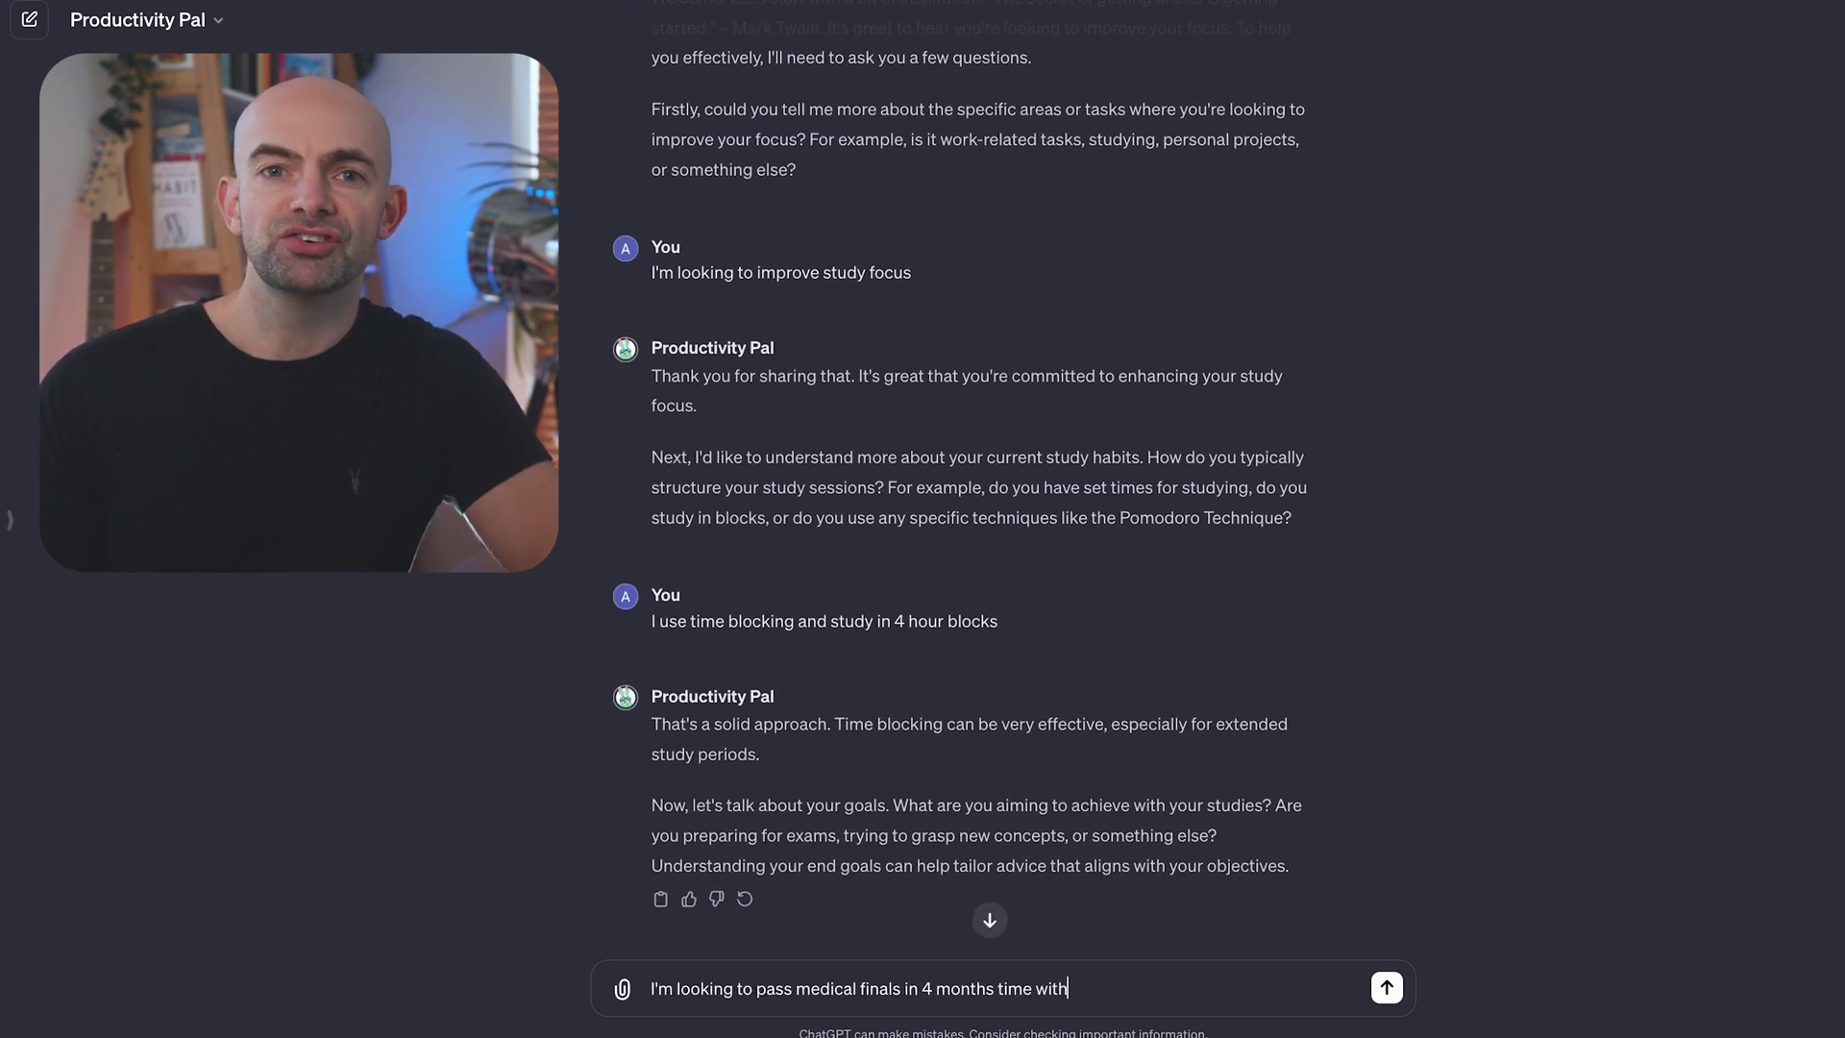
{"action": "type", "text": "honors"}
{"action": "key", "text": "Return"}
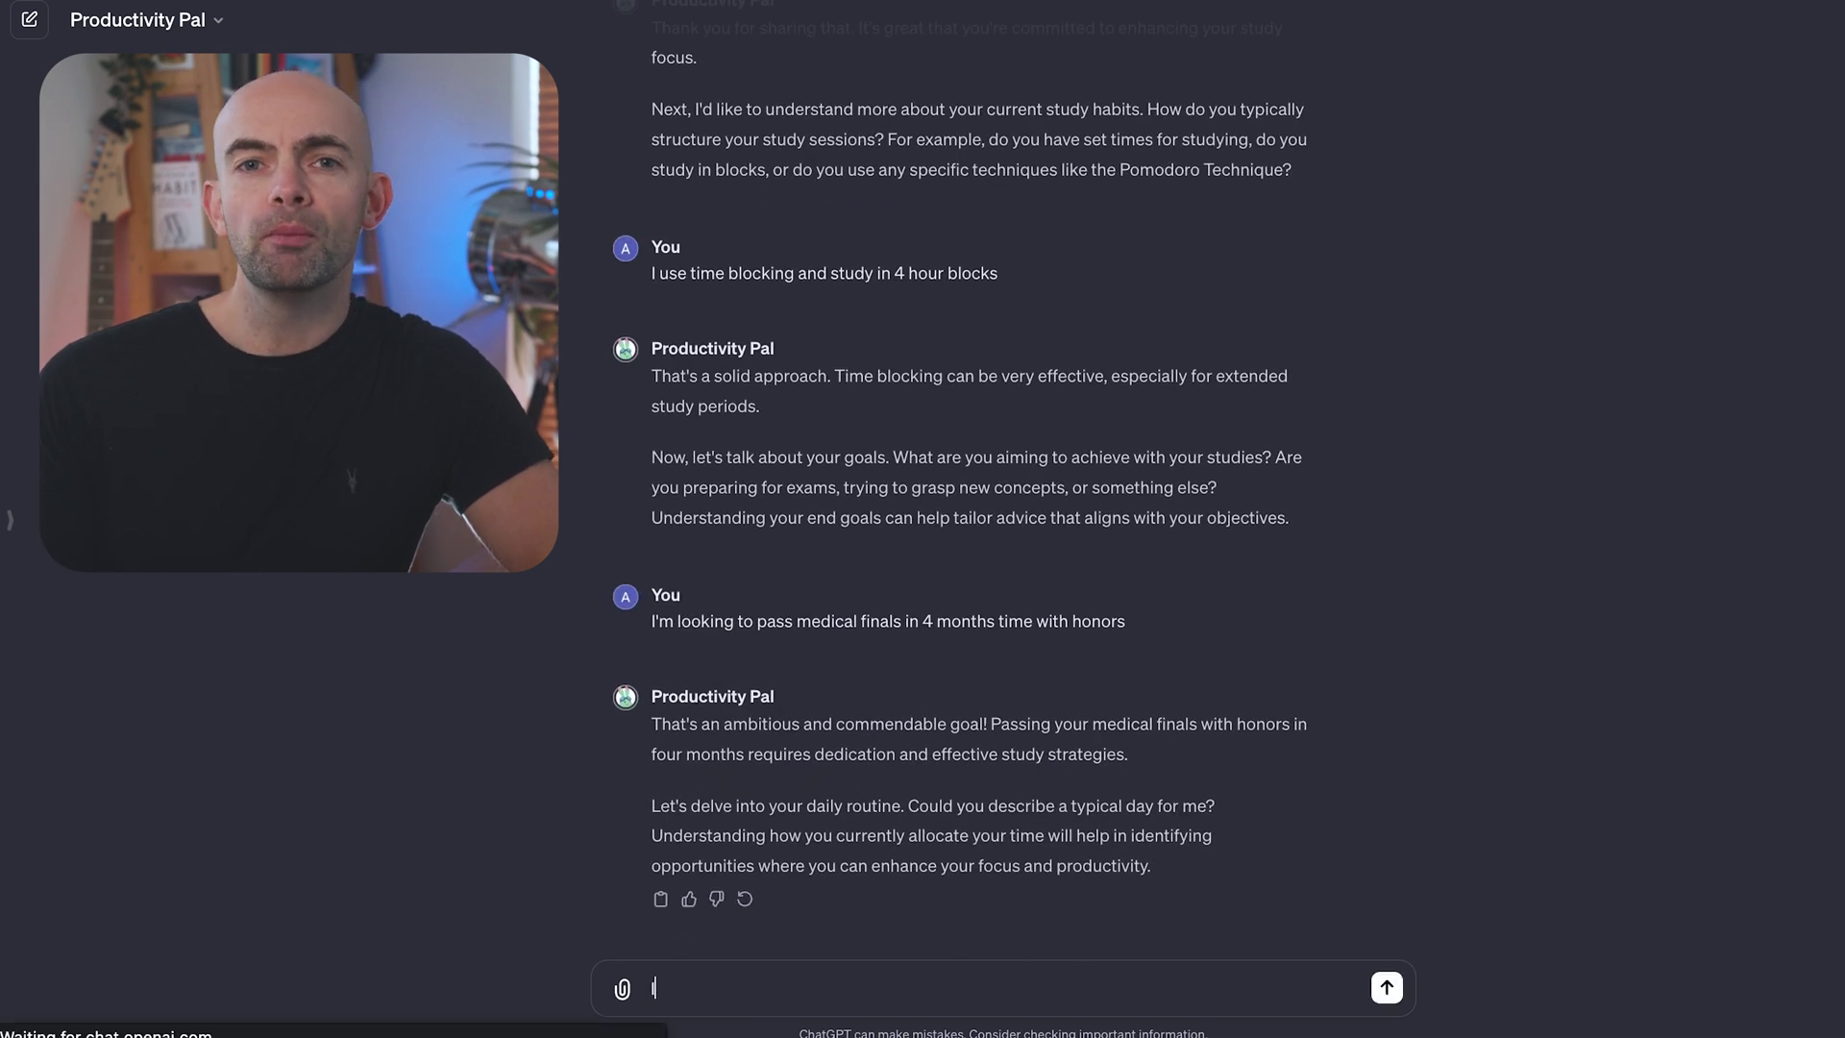
Step: Describe the daily routine (up at 7, gym, study 9–3 and 6–9) and admit inconsistency and distraction
{"action": "type", "text": "I get up at 7 go to the gym, study from 9 to"}
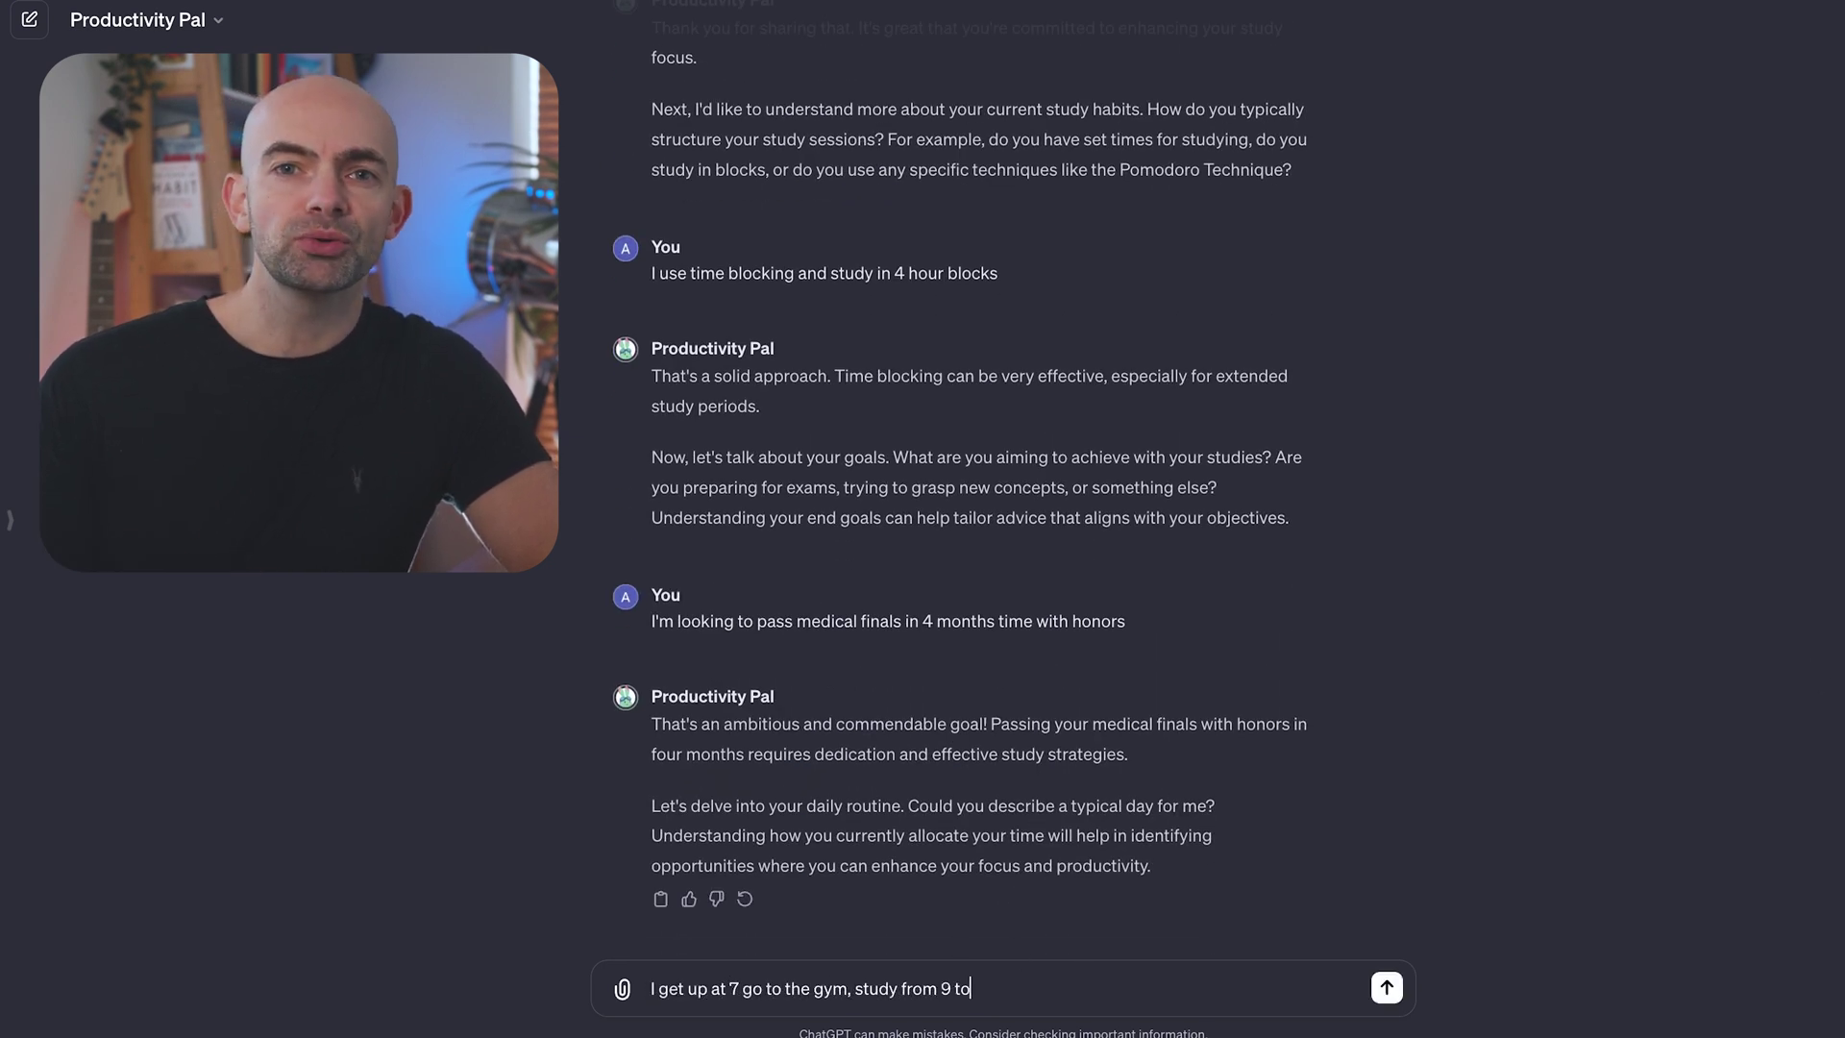
{"action": "type", "text": " 3 pm break and then study from 6 to 9"}
{"action": "key", "text": "Return"}
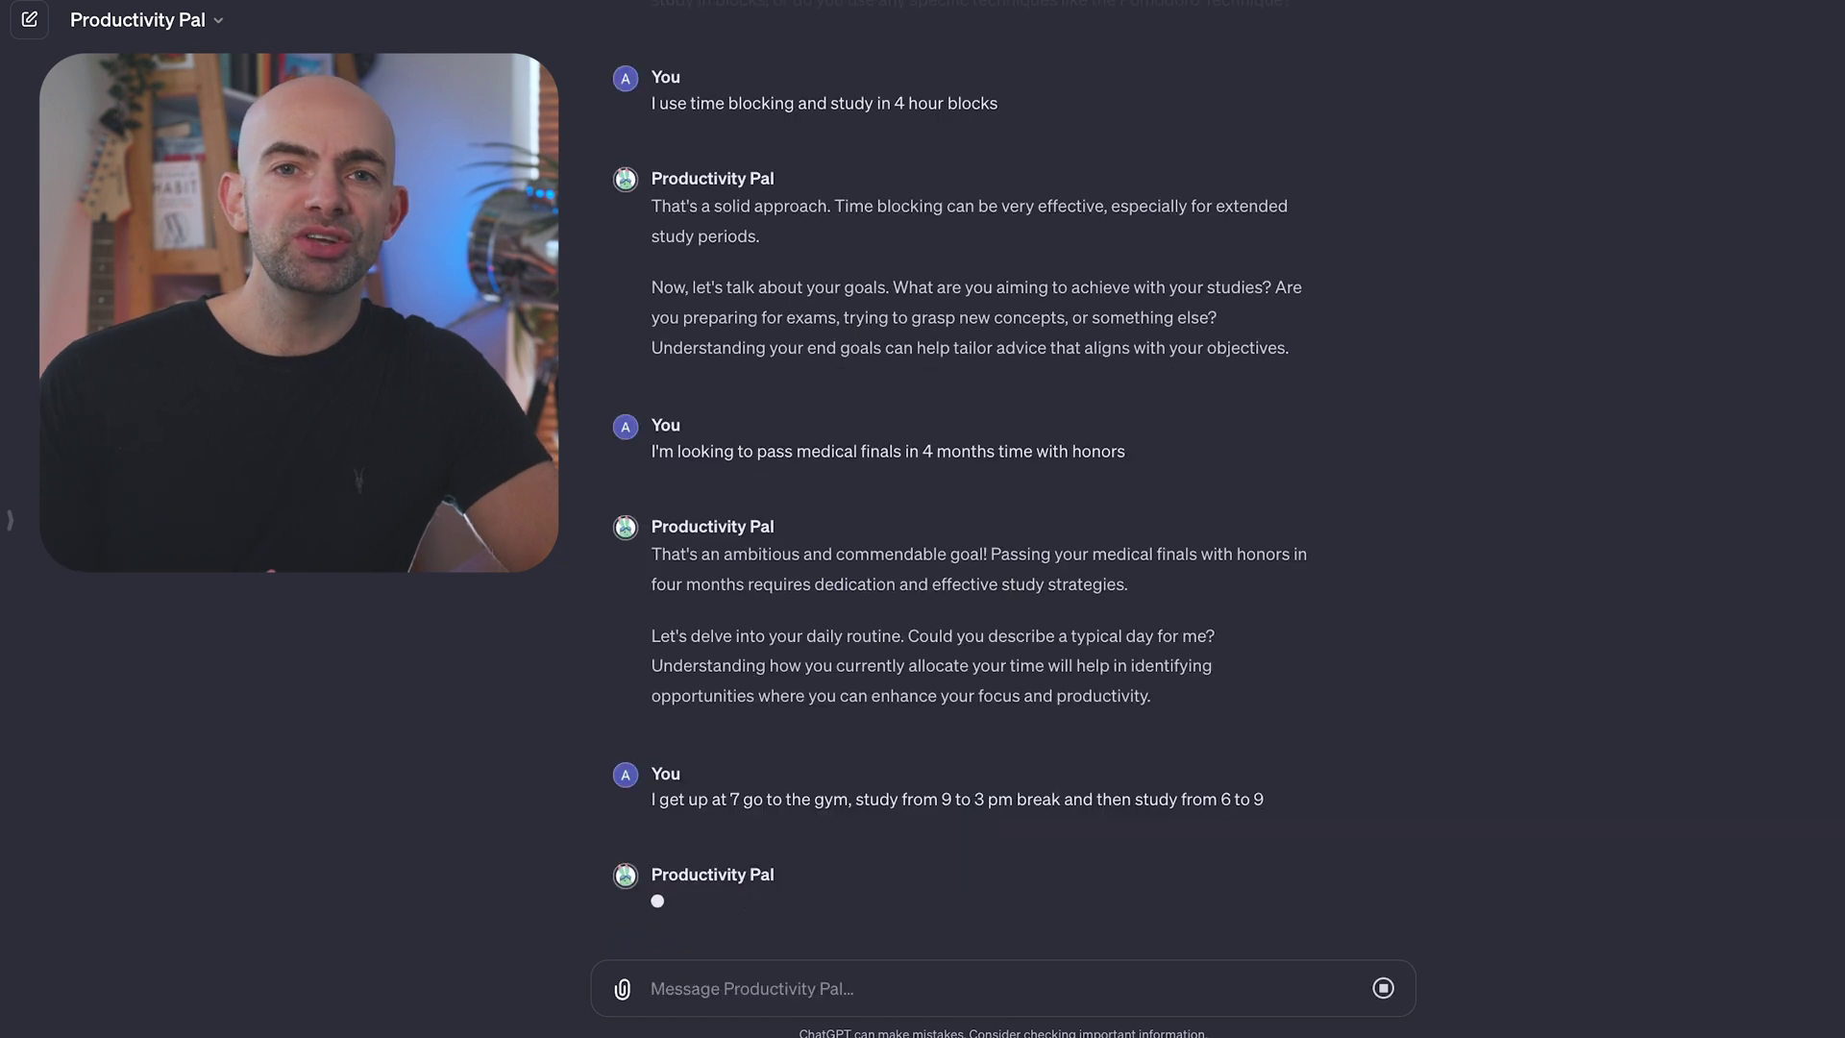
{"action": "type", "text": "I'm inconsis"}
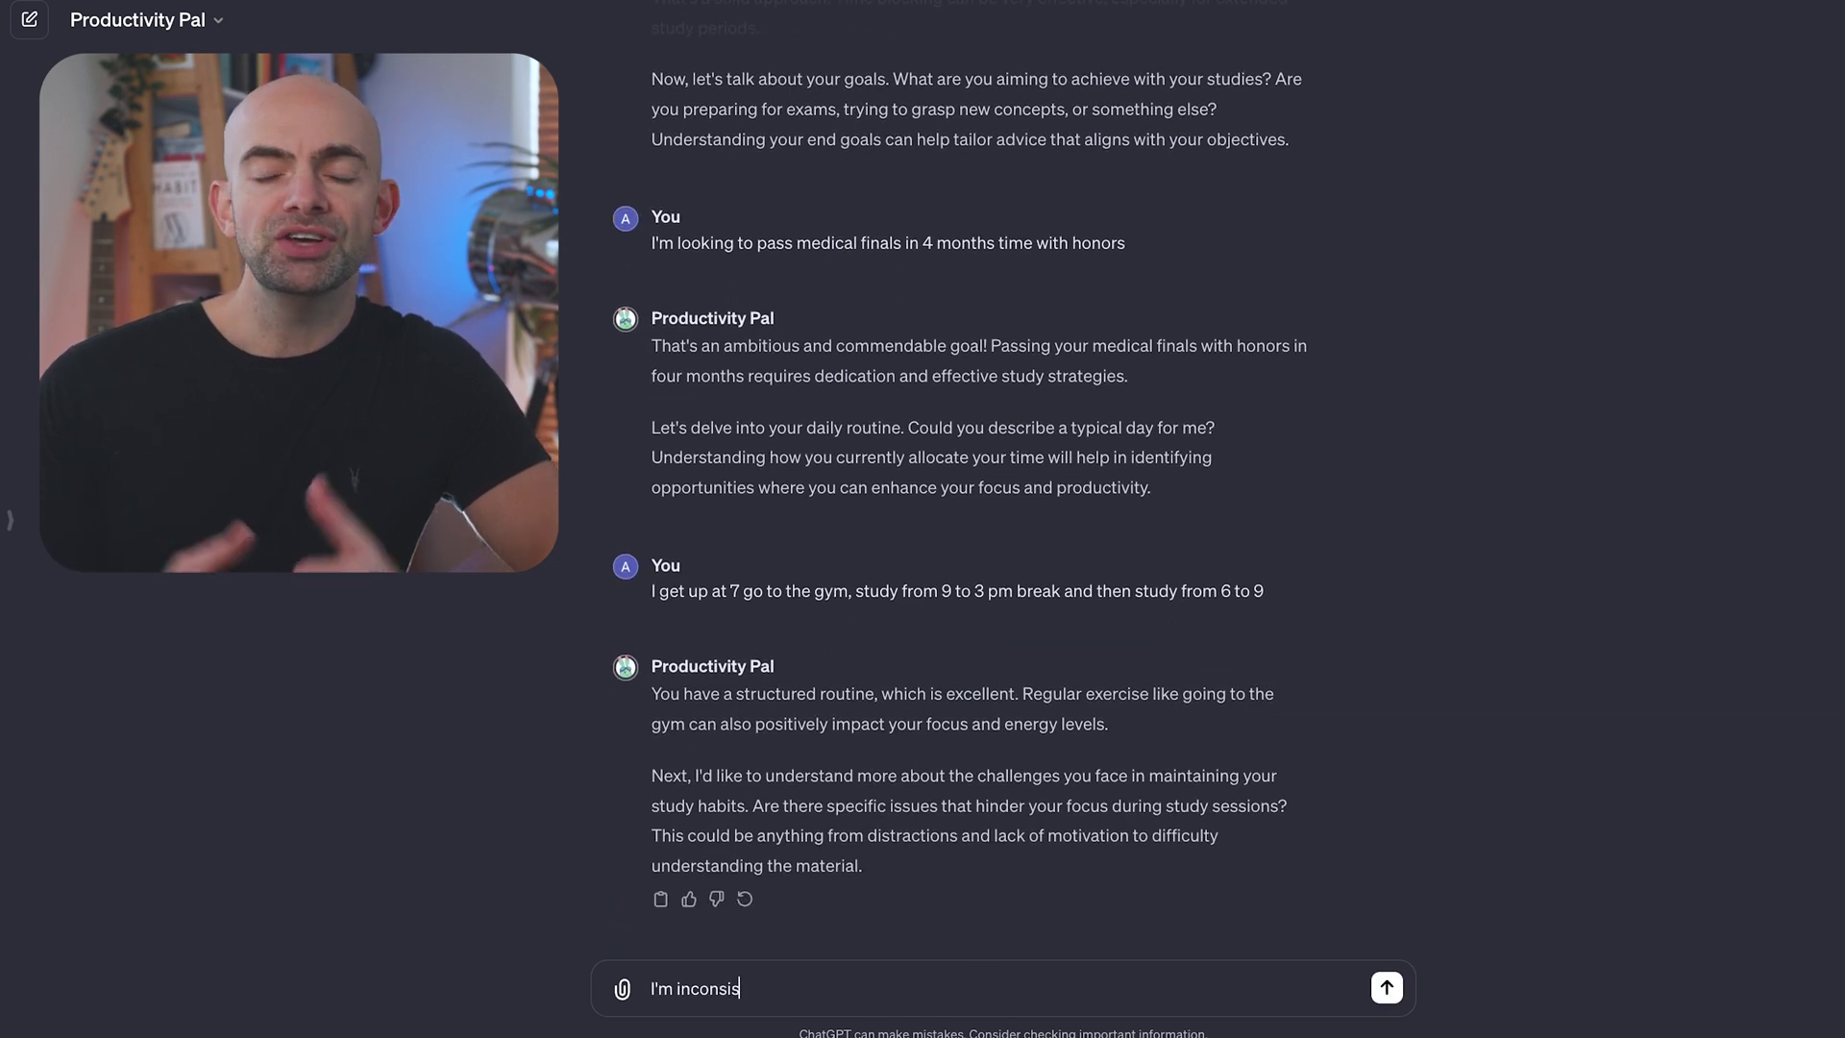
{"action": "type", "text": "tent and get easily distracted"}
{"action": "key", "text": "Return"}
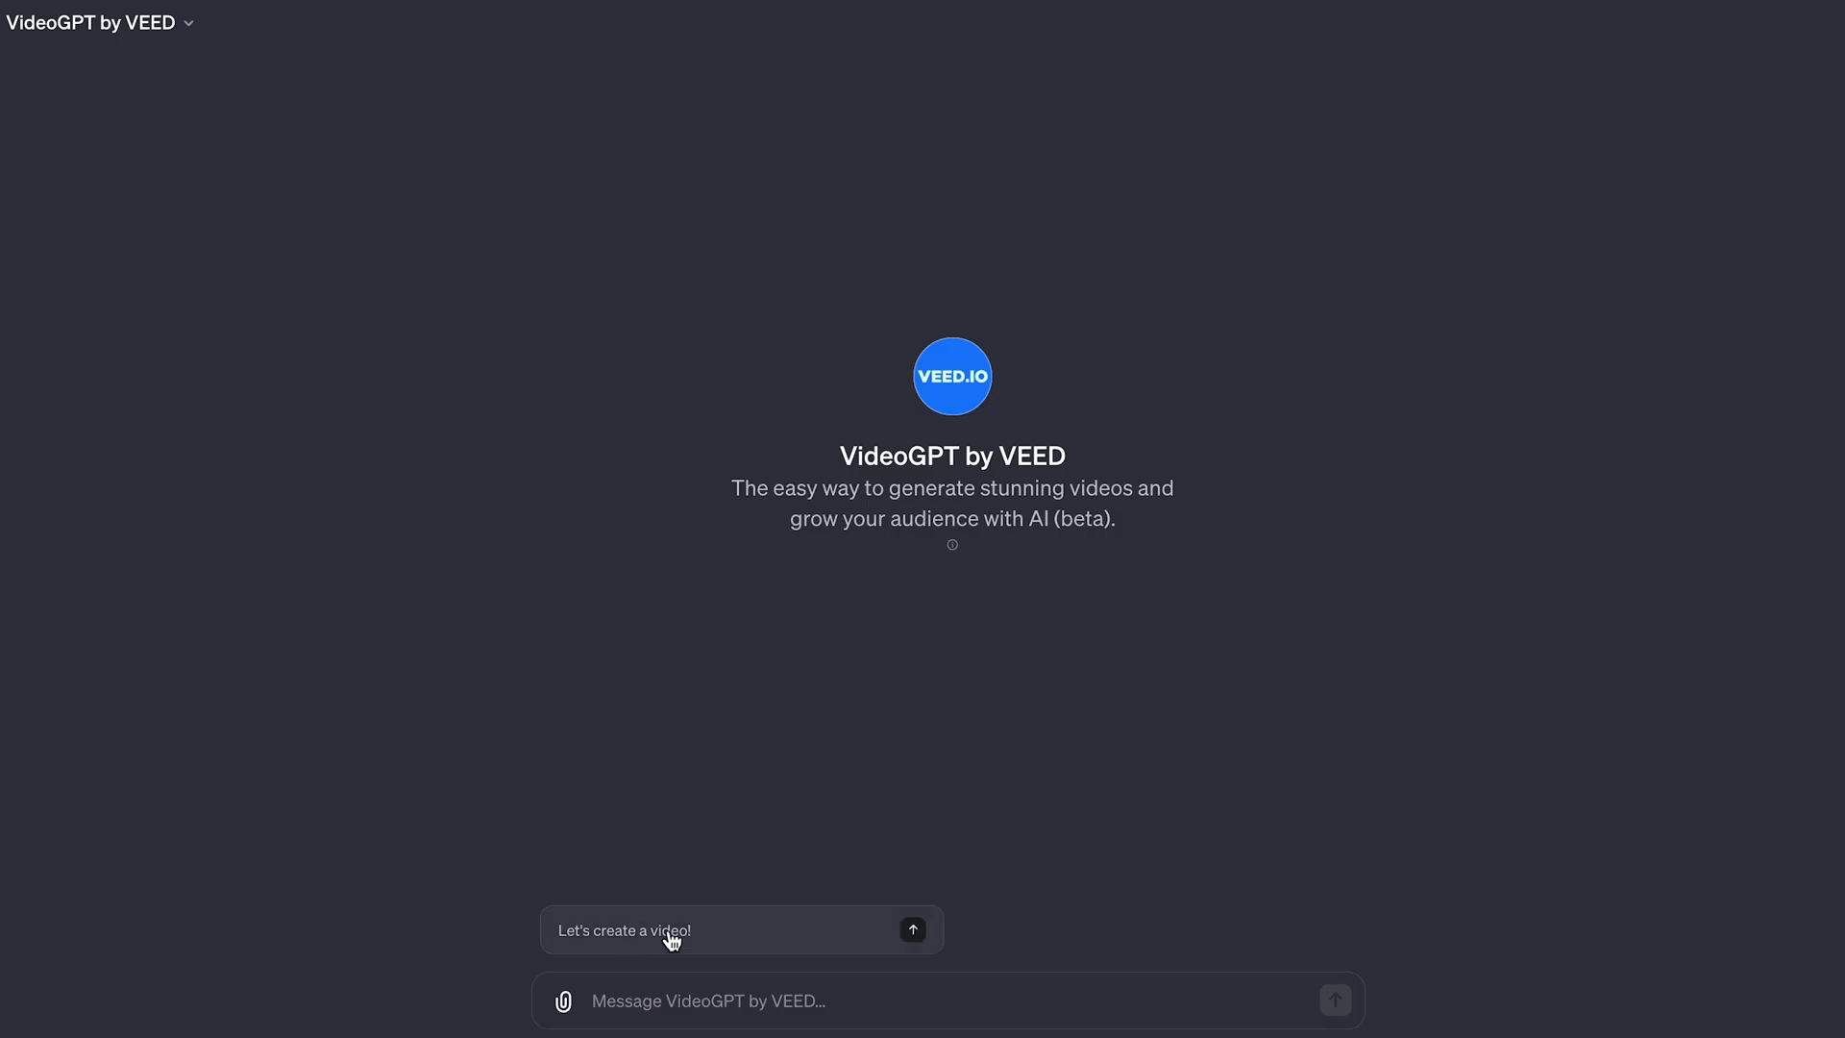
Step: Start a VideoGPT video with the topic 'It's a YT short video covering how to boost your productivity'
{"action": "left_click", "coordinate": [670, 932]}
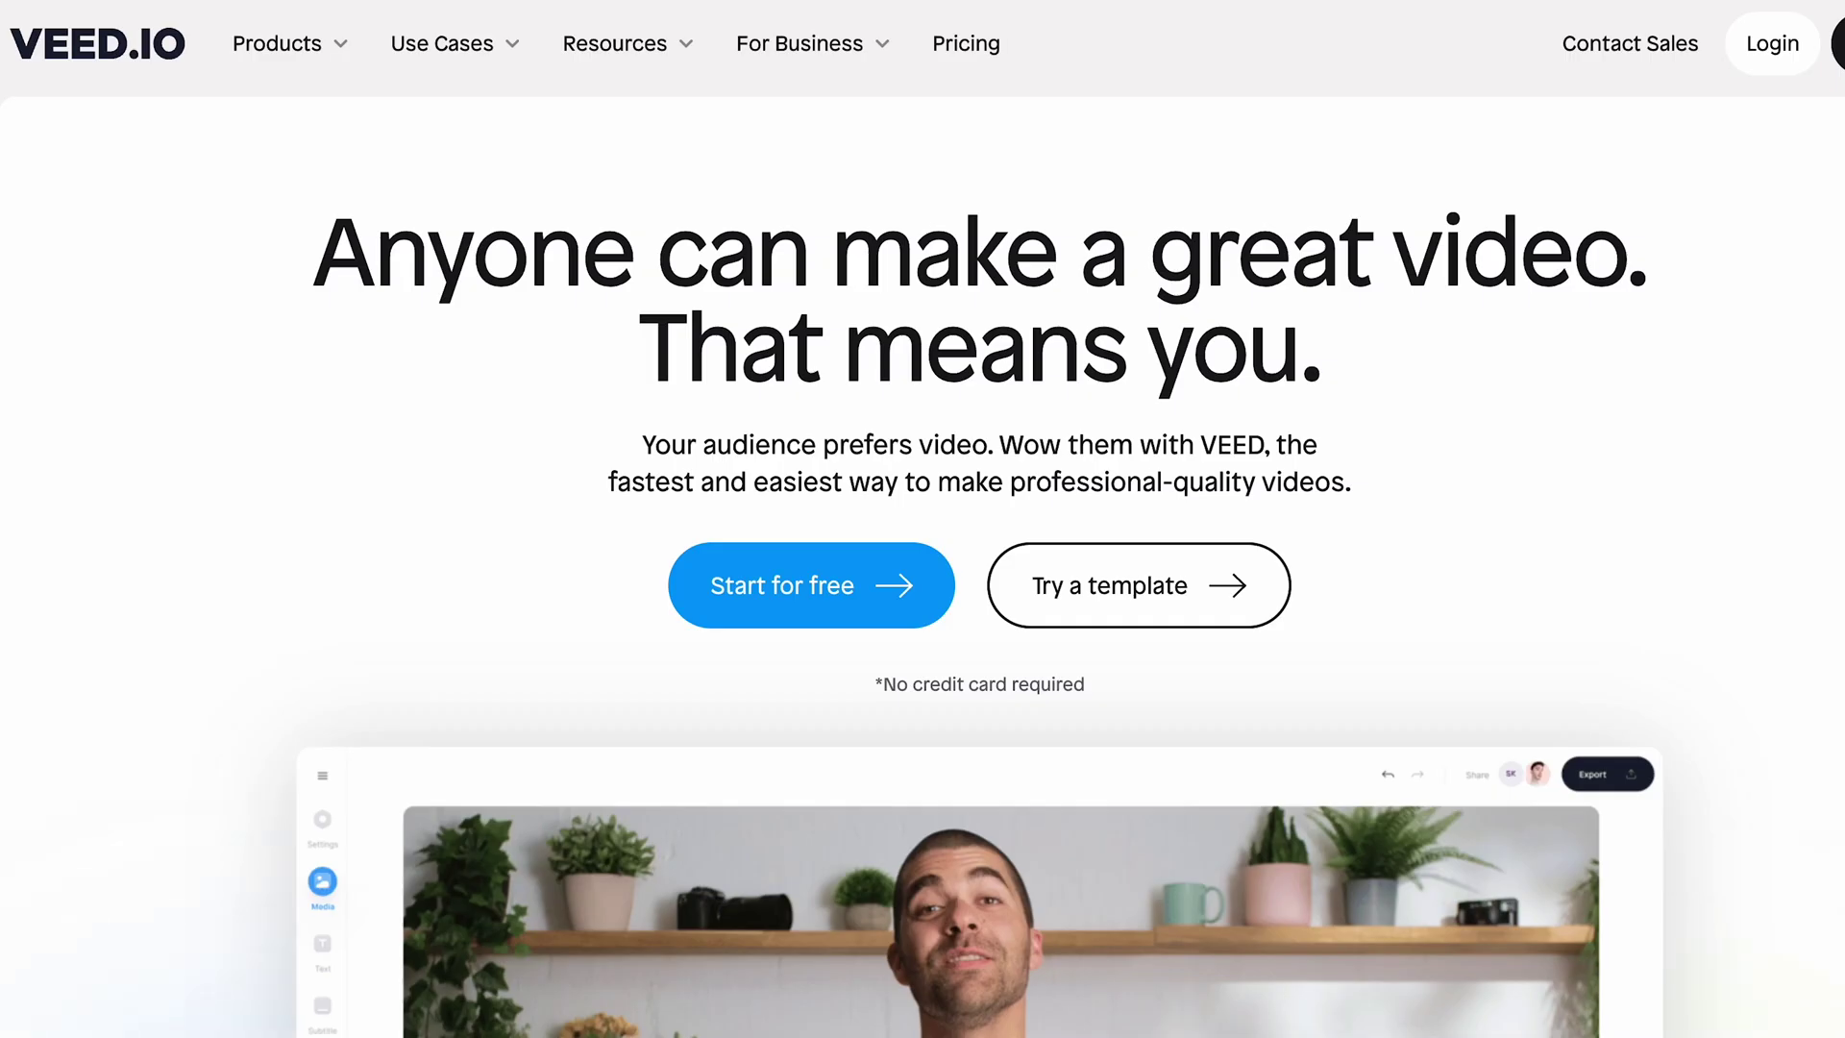
{"action": "scroll", "coordinate": [922, 577], "scroll_direction": "down", "scroll_amount": 7}
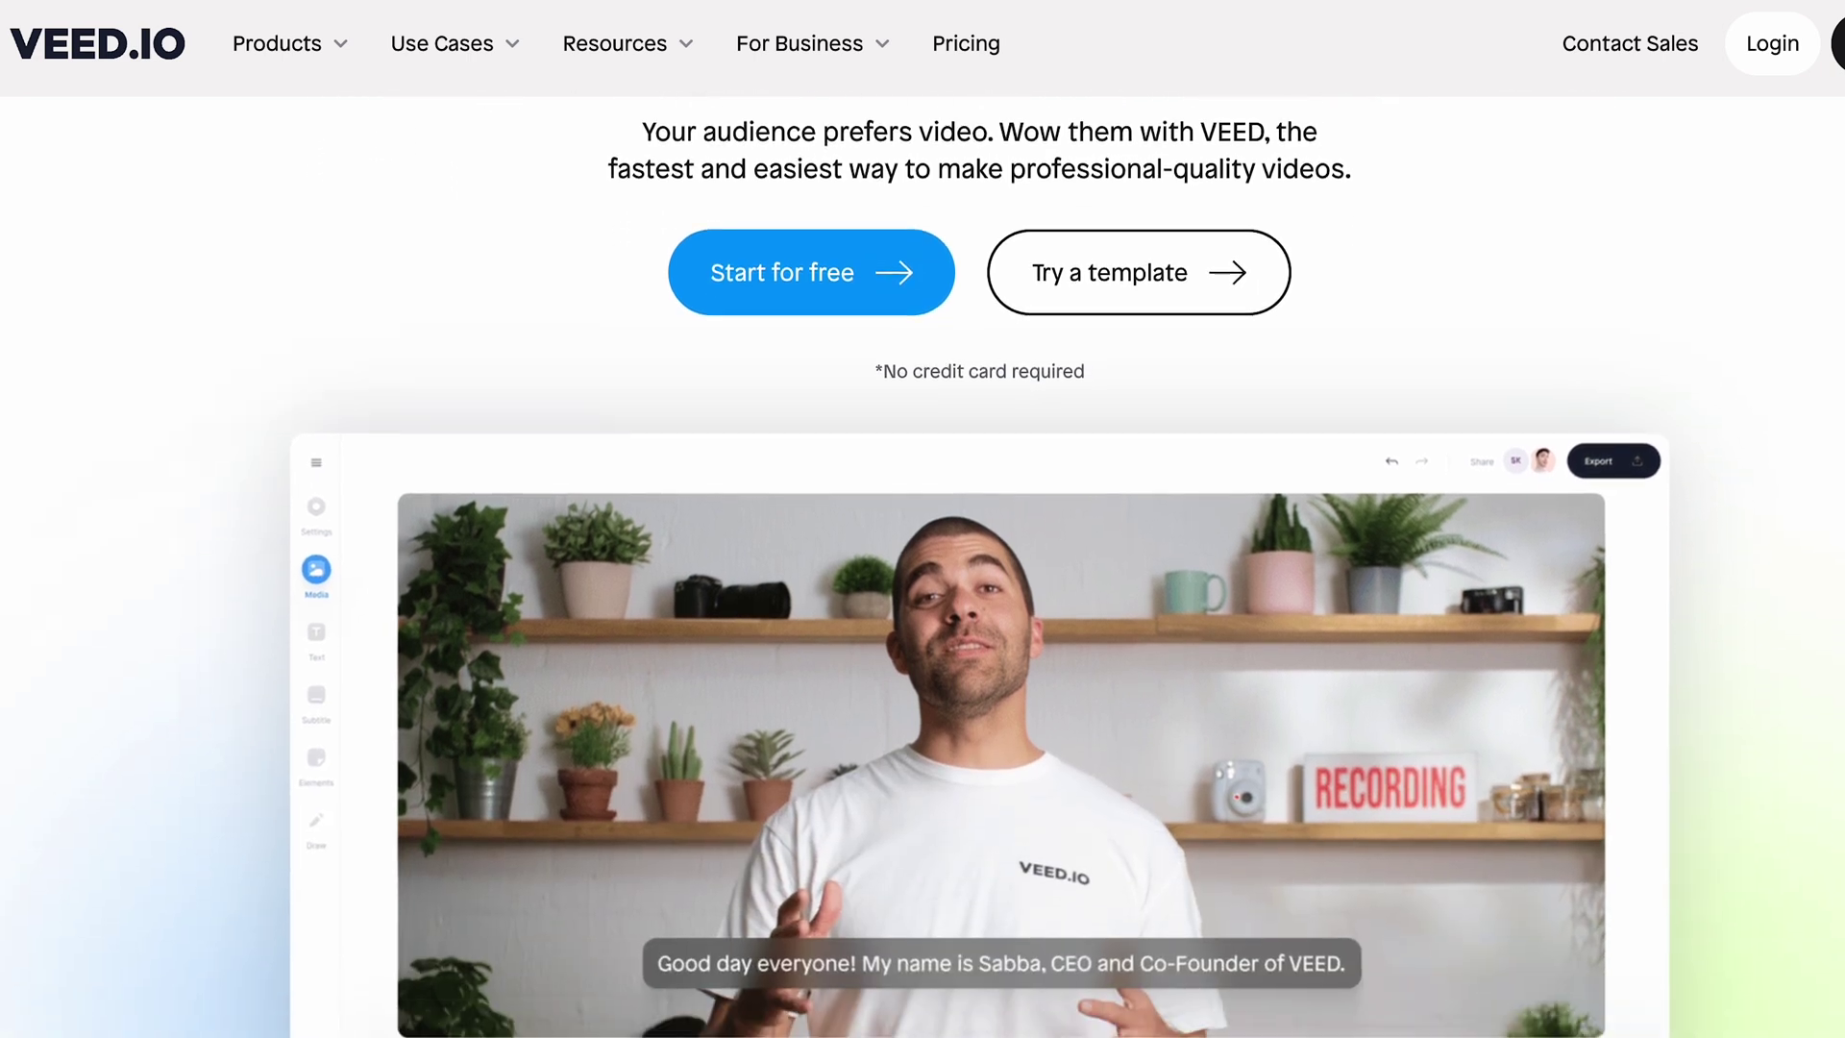
{"action": "scroll", "coordinate": [922, 577], "scroll_direction": "down", "scroll_amount": 3}
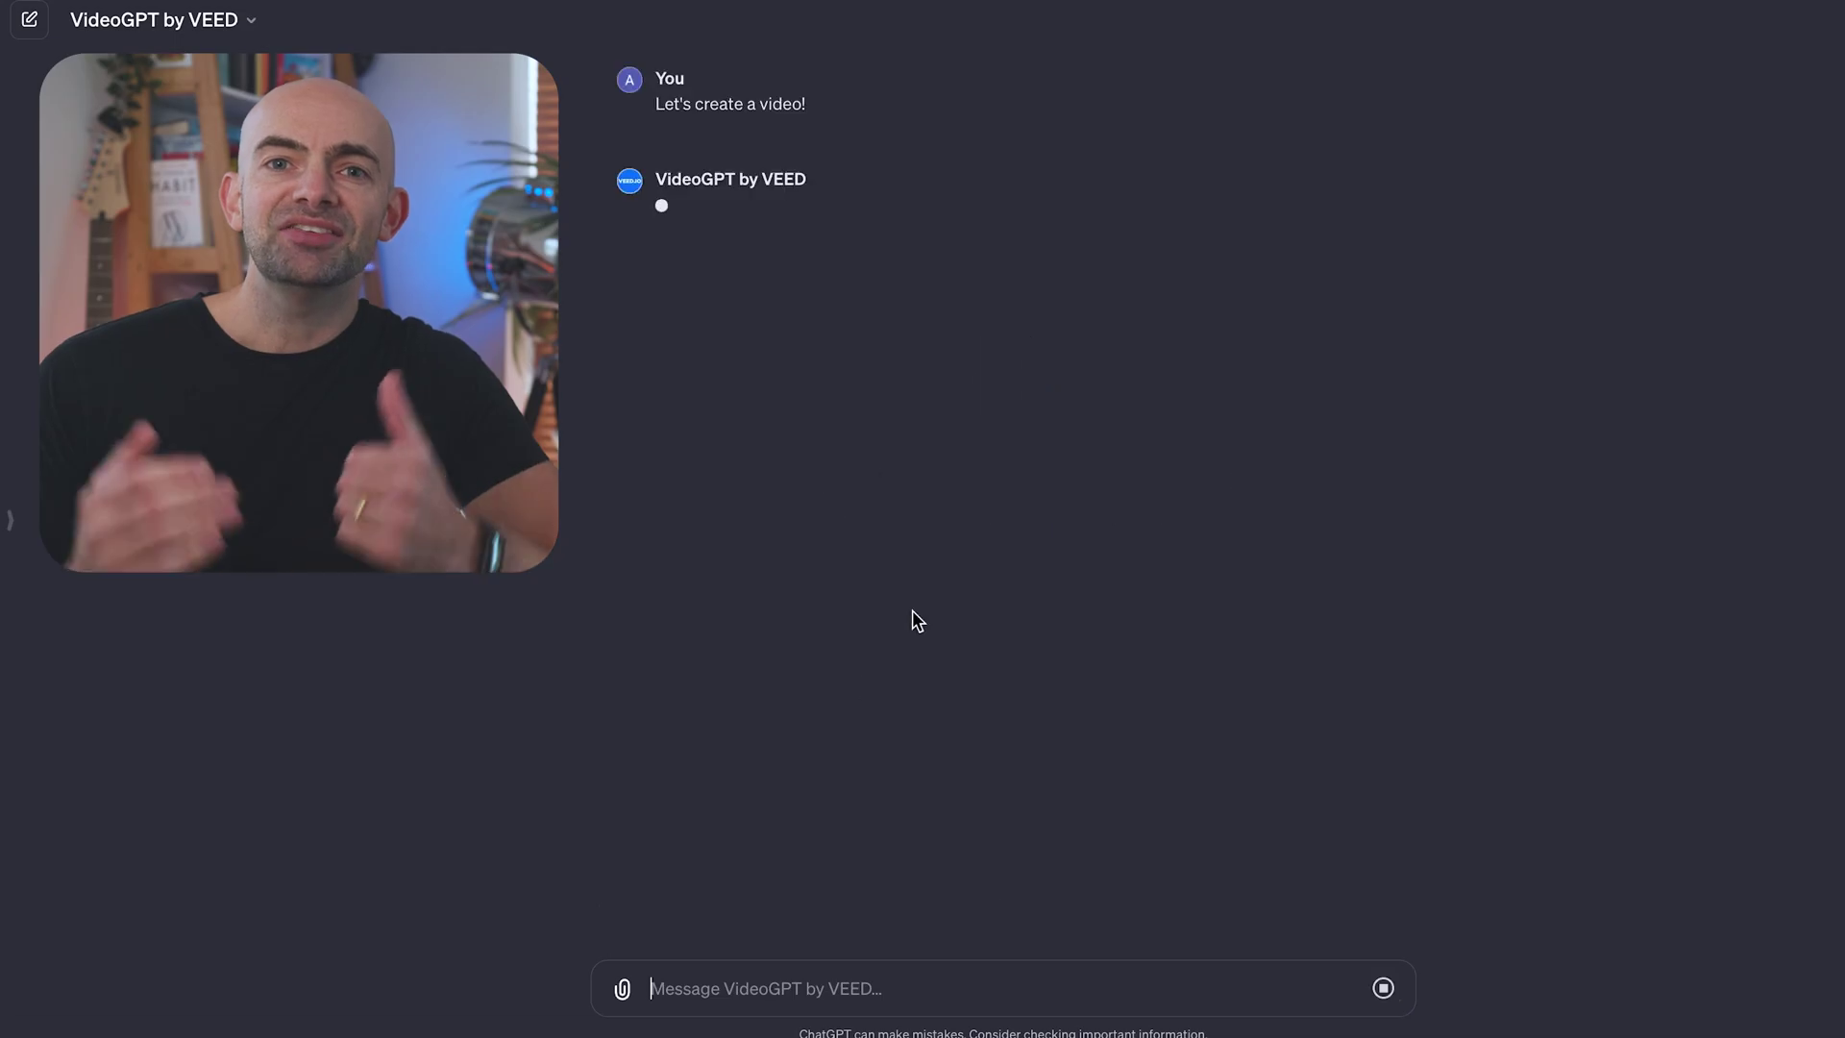
{"action": "left_click", "coordinate": [845, 980]}
{"action": "type", "text": "It's a YT short video covering how to boost your productivity"}
{"action": "key", "text": "Return"}
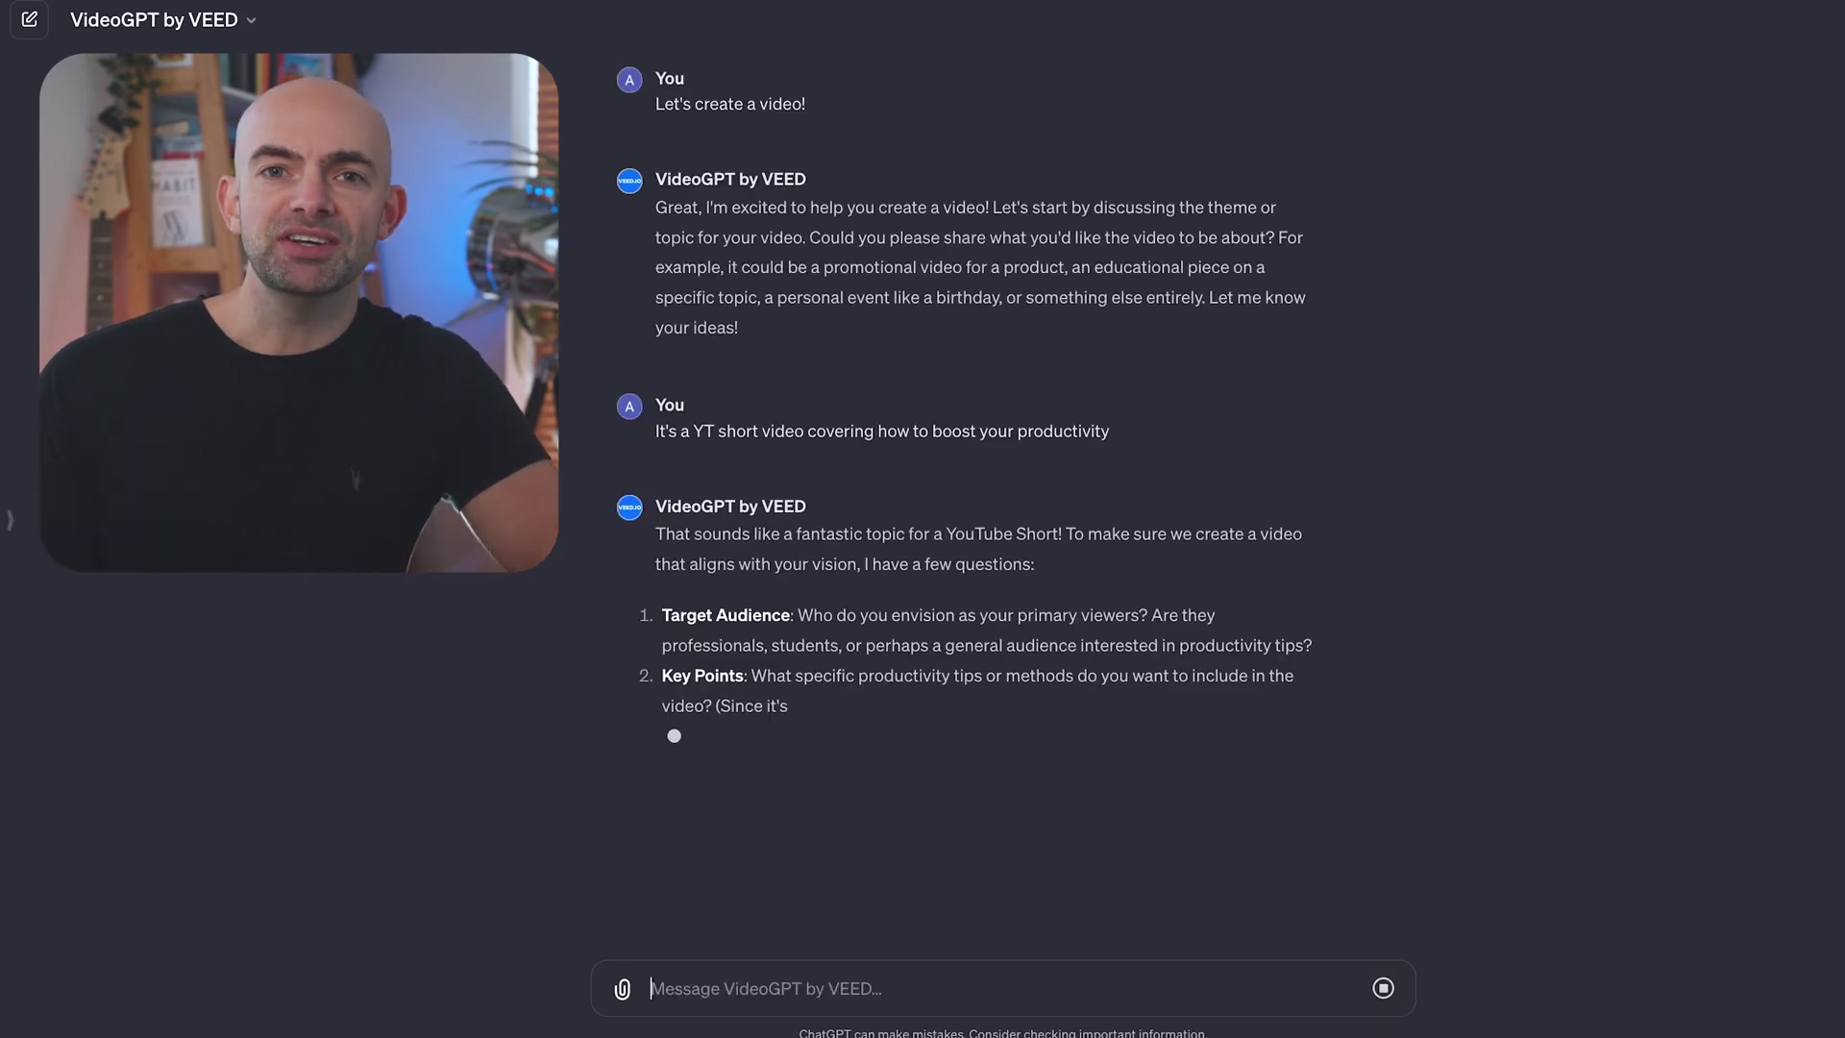
Step: Answer the numbered questions (Students, easy productivity hack, conversational, male voice) and reply 'continue'
{"action": "type", "text": "1. Students"}
{"action": "key", "text": "shift+Return"}
{"action": "type", "text": "2. Easy productivity hack"}
{"action": "key", "text": "shift+Return"}
{"action": "type", "text": "3. Conversational and friendly"}
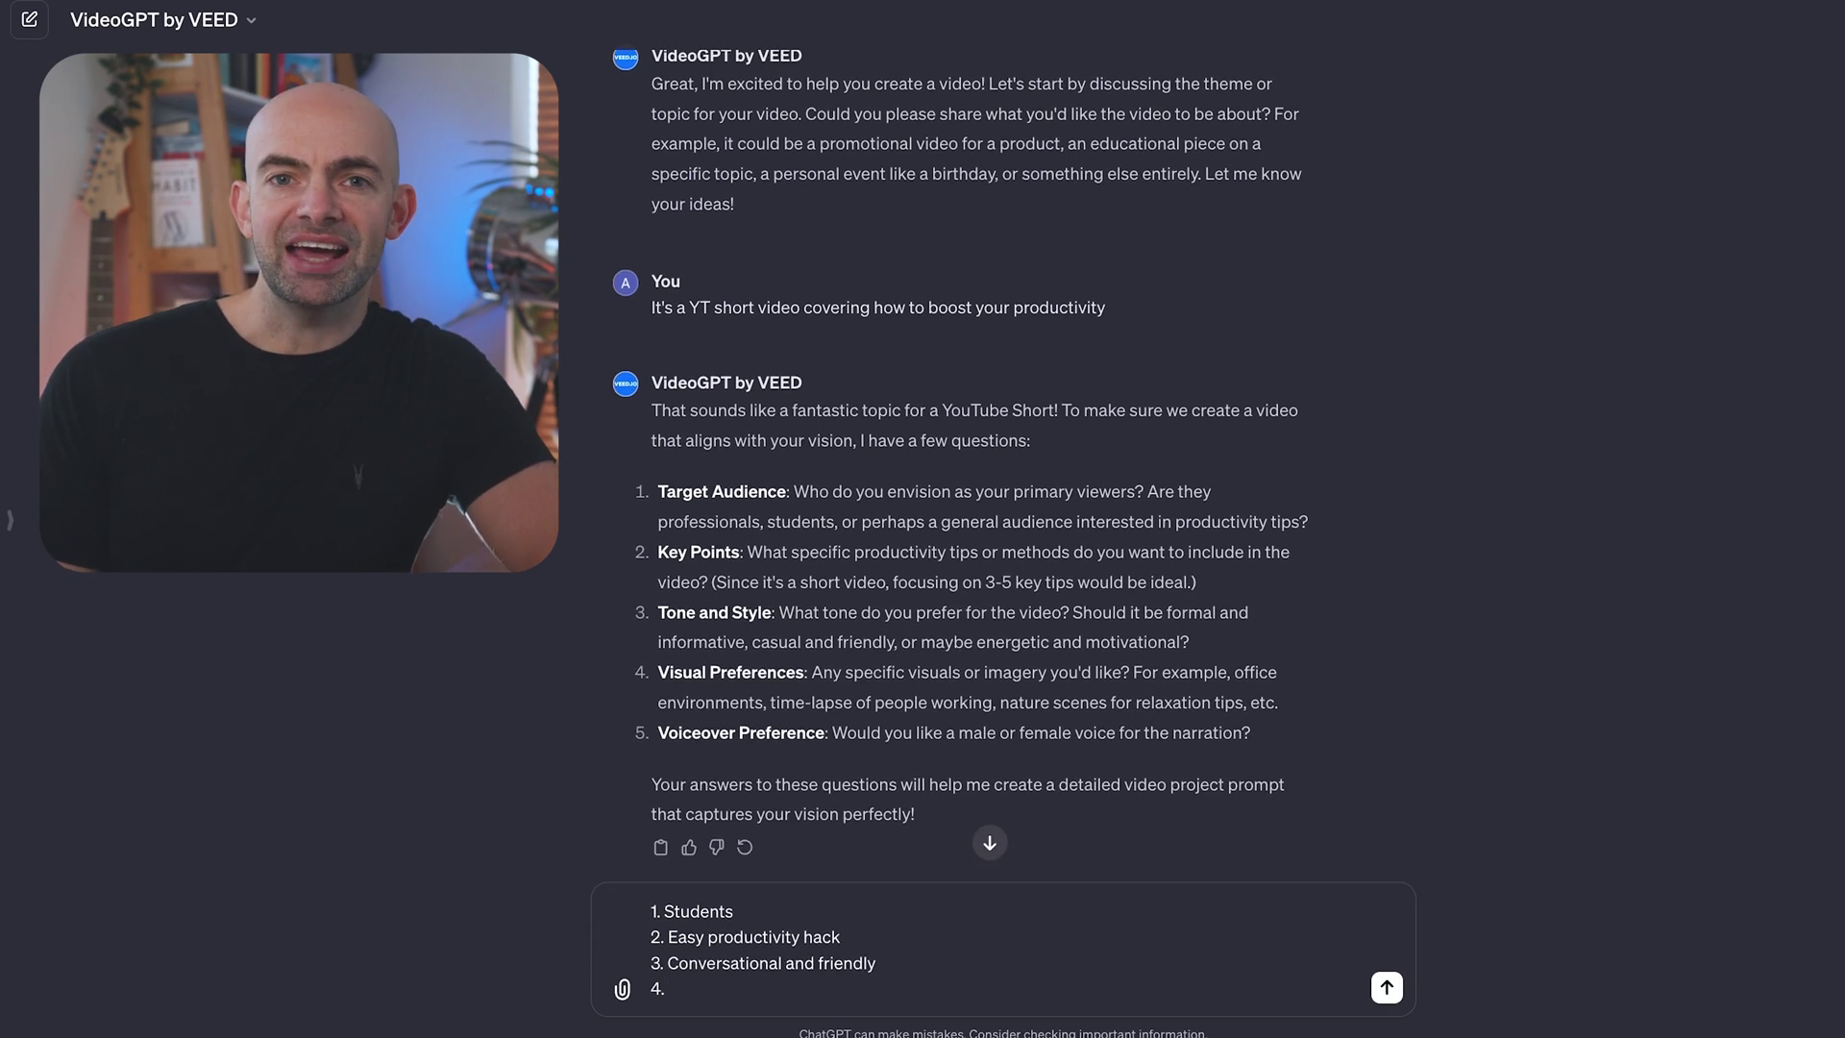
{"action": "key", "text": "shift+Return"}
{"action": "type", "text": "5. Male"}
{"action": "key", "text": "Return"}
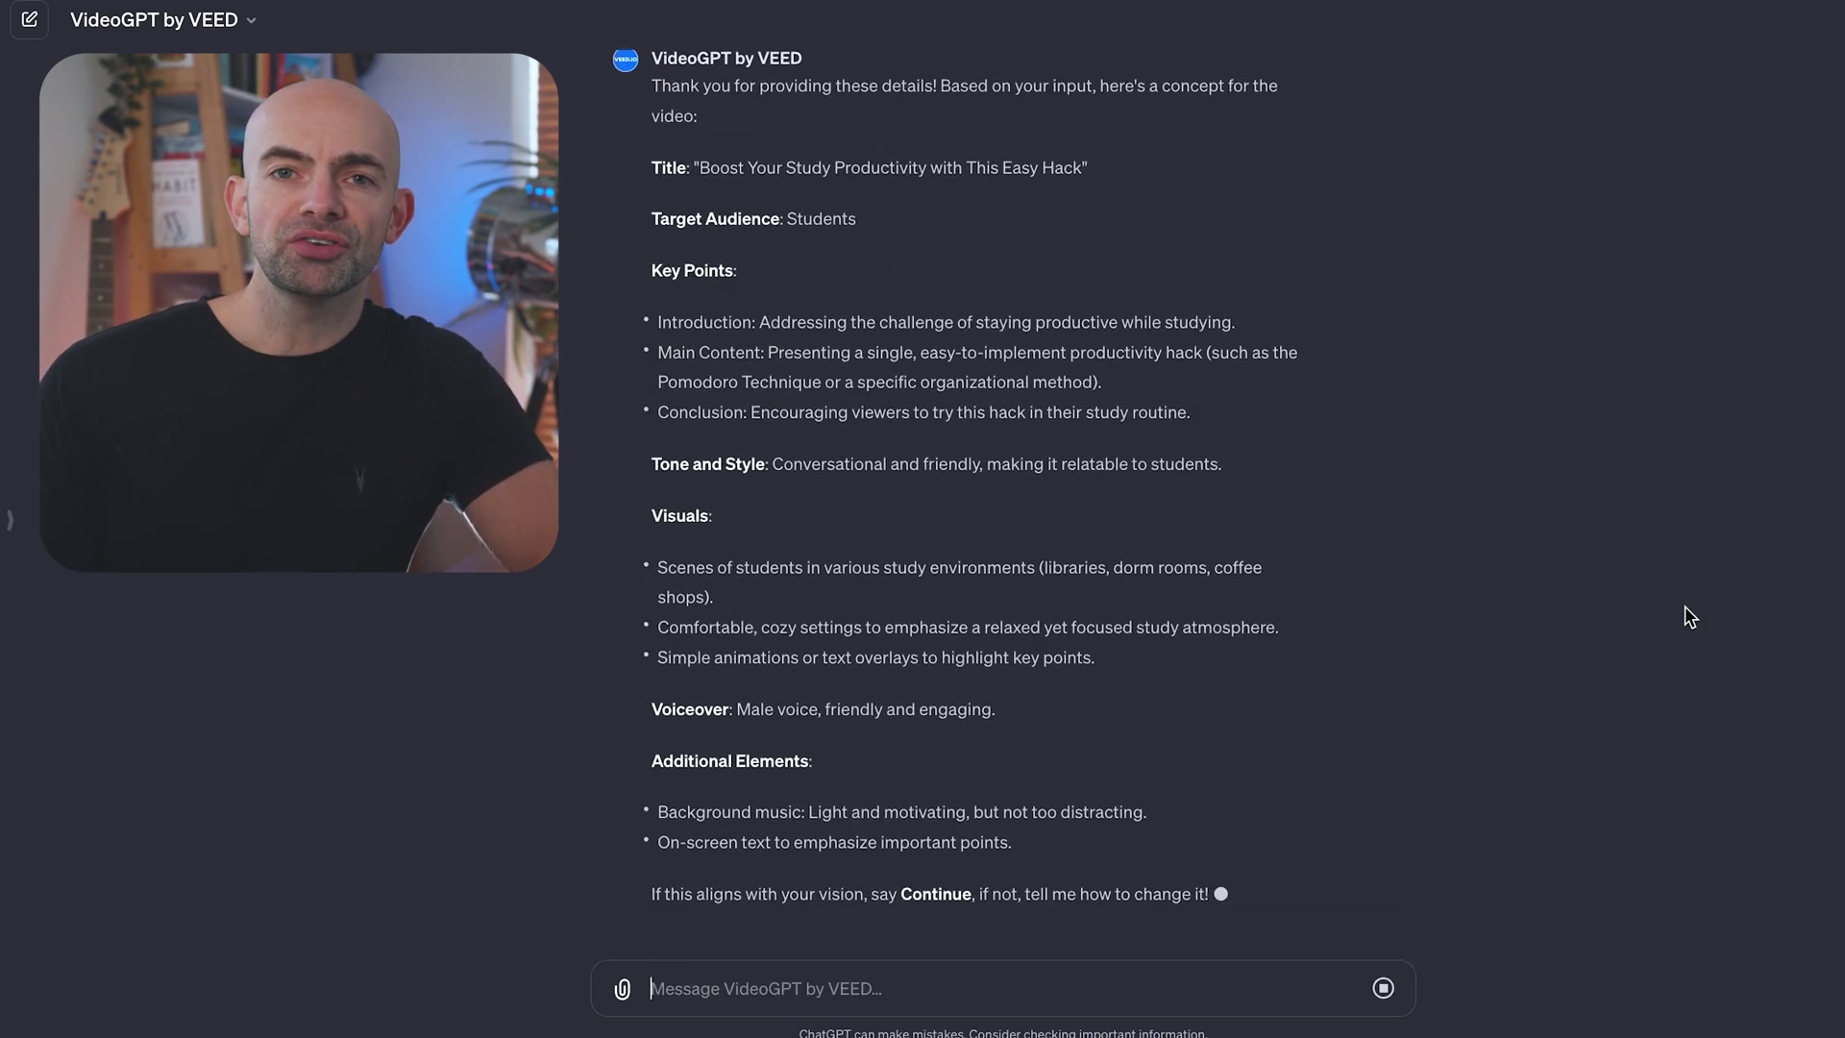
{"action": "type", "text": "continue"}
{"action": "key", "text": "Return"}
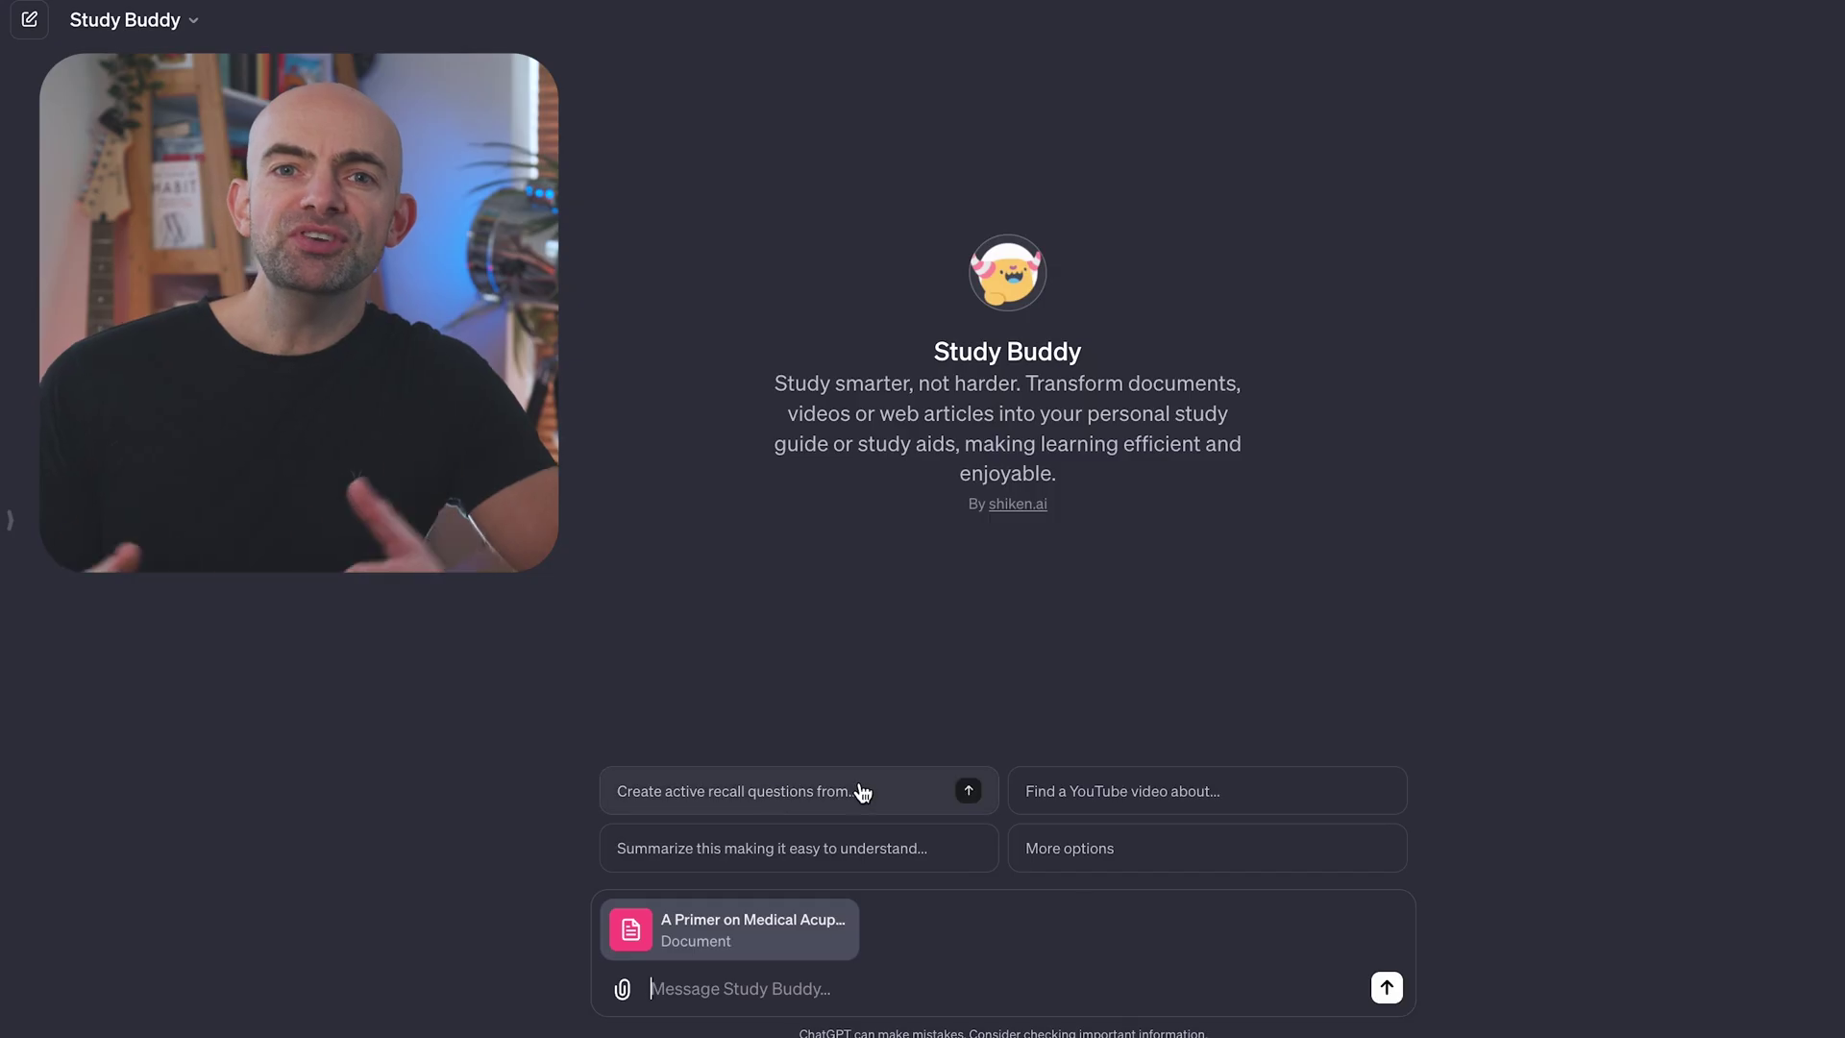
Step: Request active recall questions and upload acid_reflux_and_pregnancy.txt from the Acid-reflux folder to Study Buddy
{"action": "left_click", "coordinate": [870, 790]}
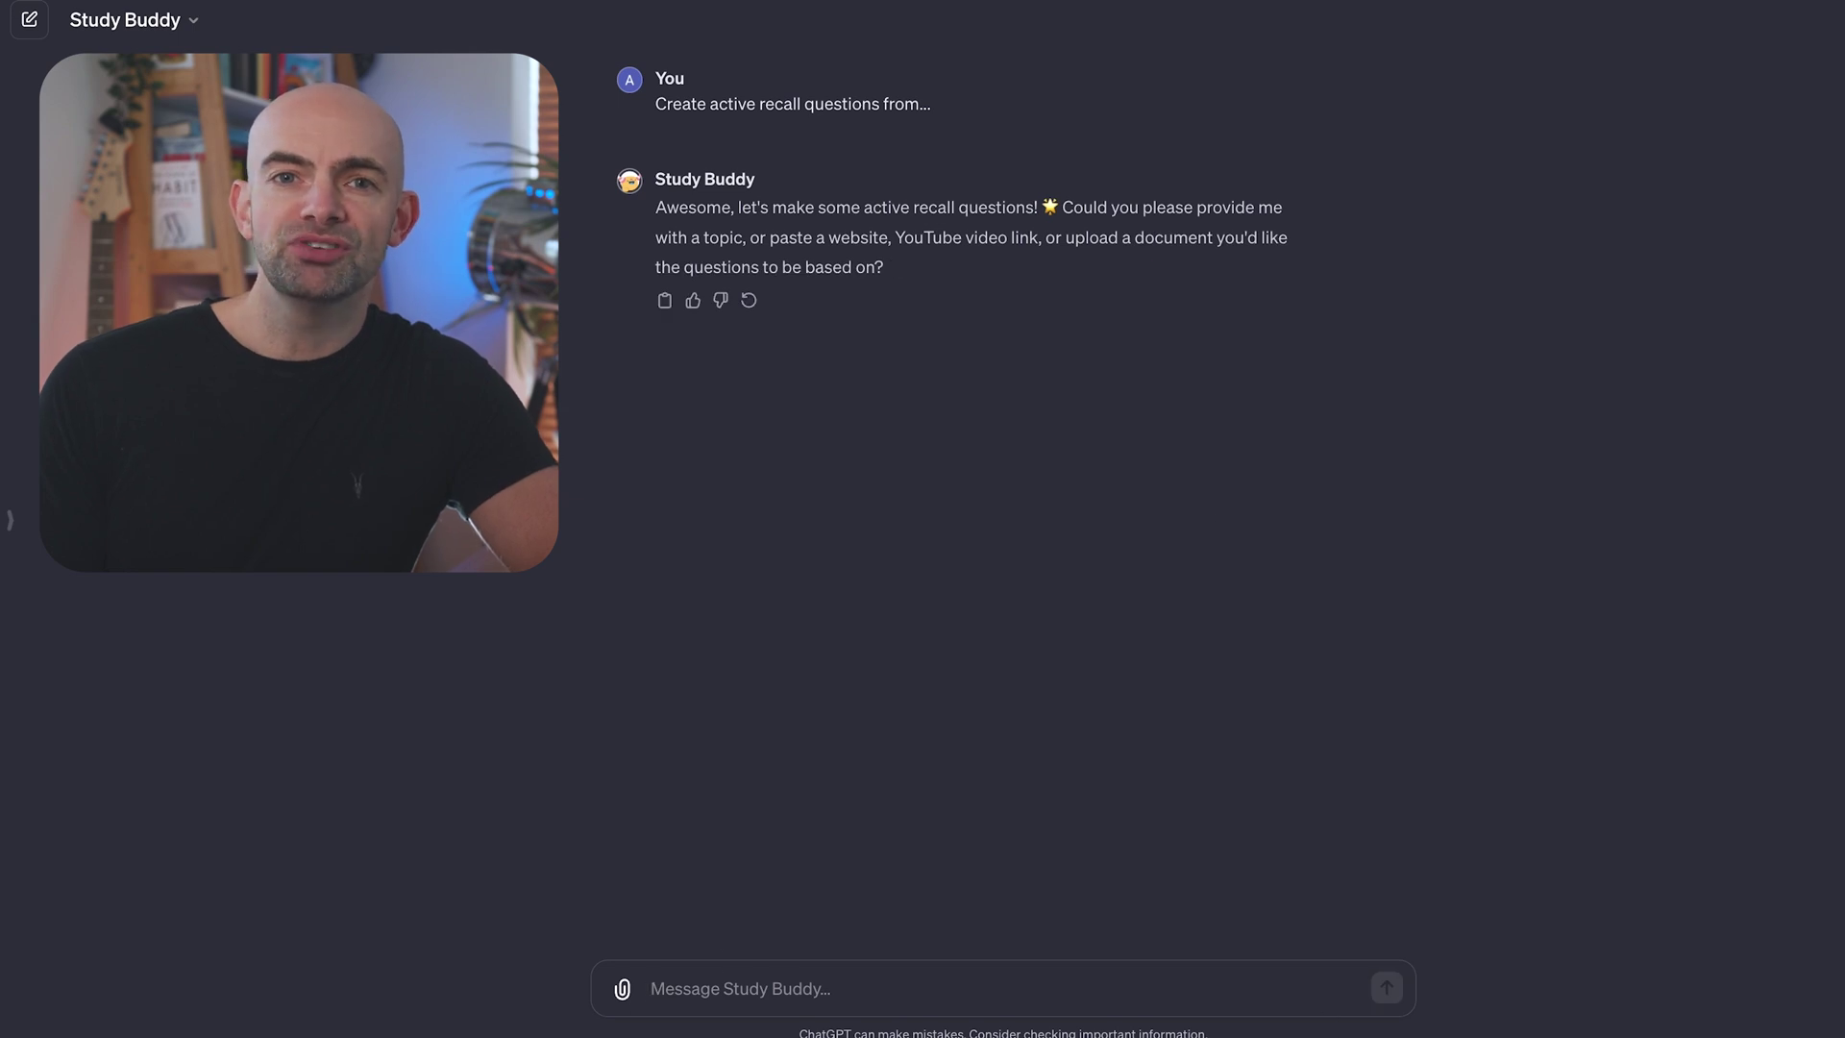
{"action": "left_click", "coordinate": [1689, 1026]}
{"action": "left_click", "coordinate": [1567, 750]}
{"action": "left_click", "coordinate": [1562, 749]}
{"action": "left_click", "coordinate": [834, 266]}
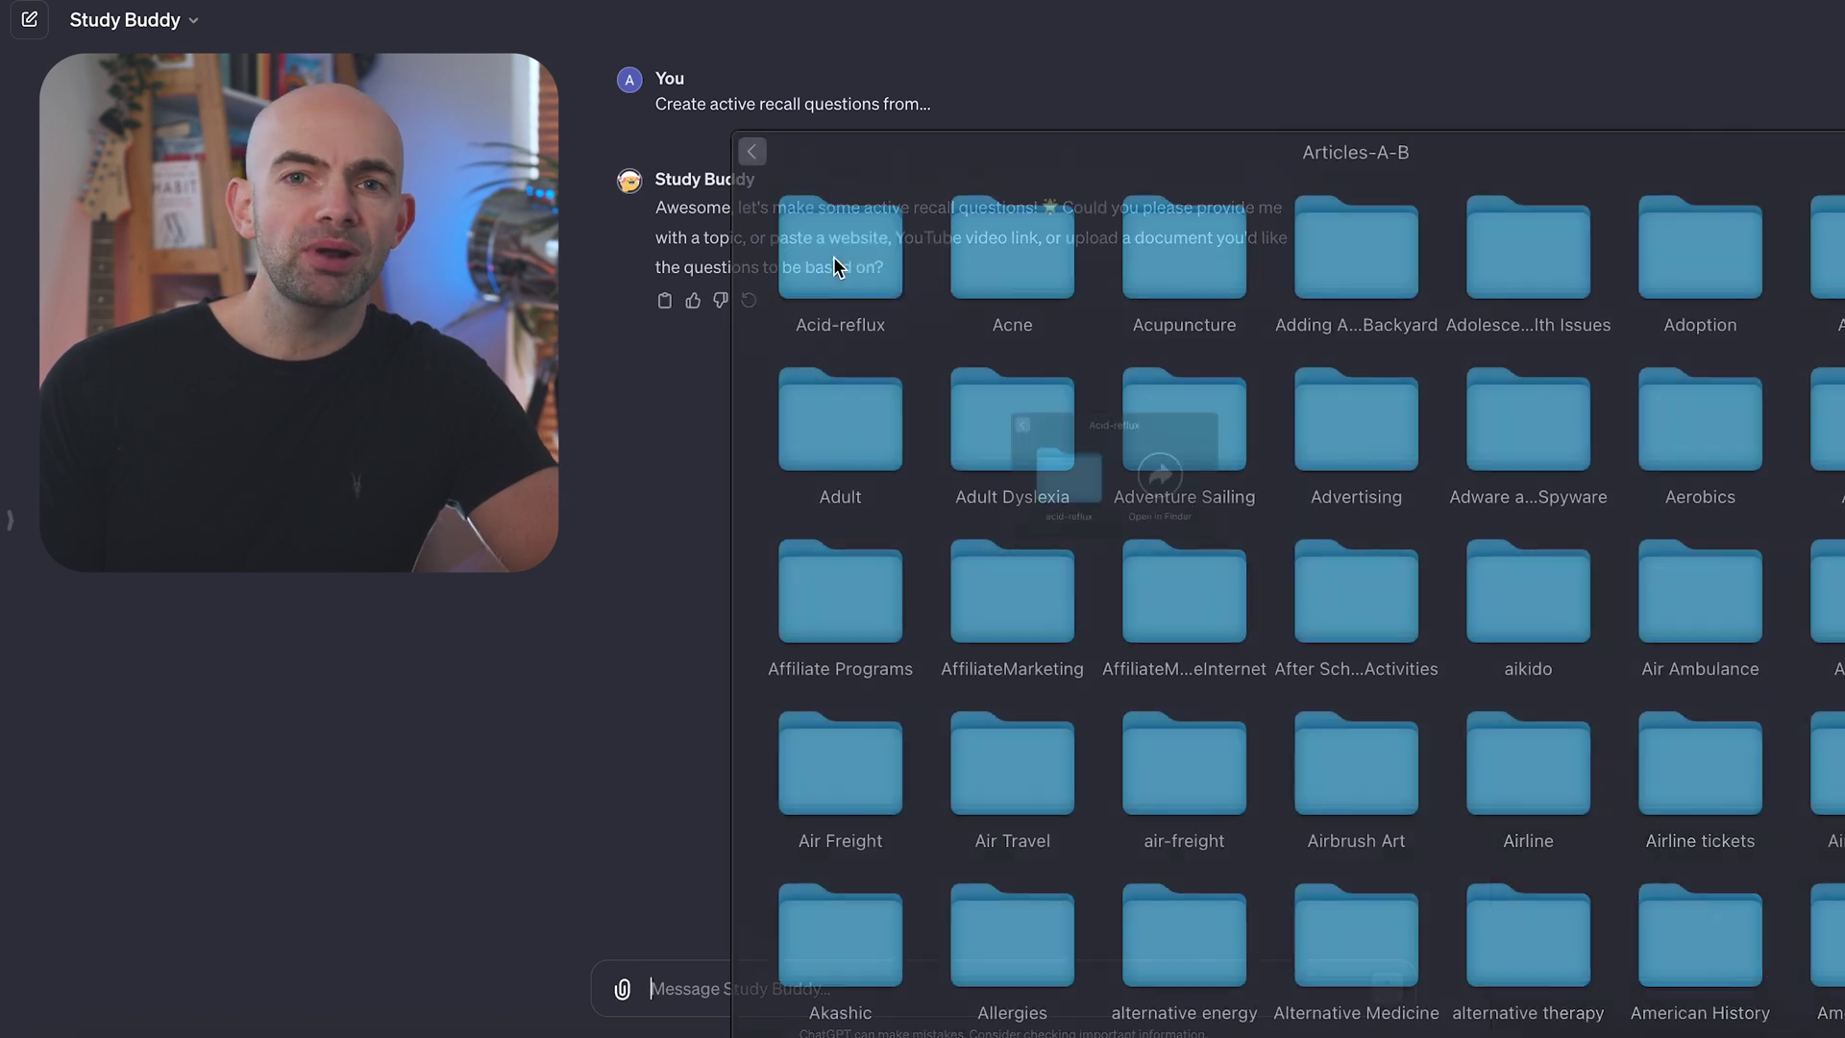
{"action": "left_click_drag", "start_coordinate": [838, 408], "coordinate": [759, 1003]}
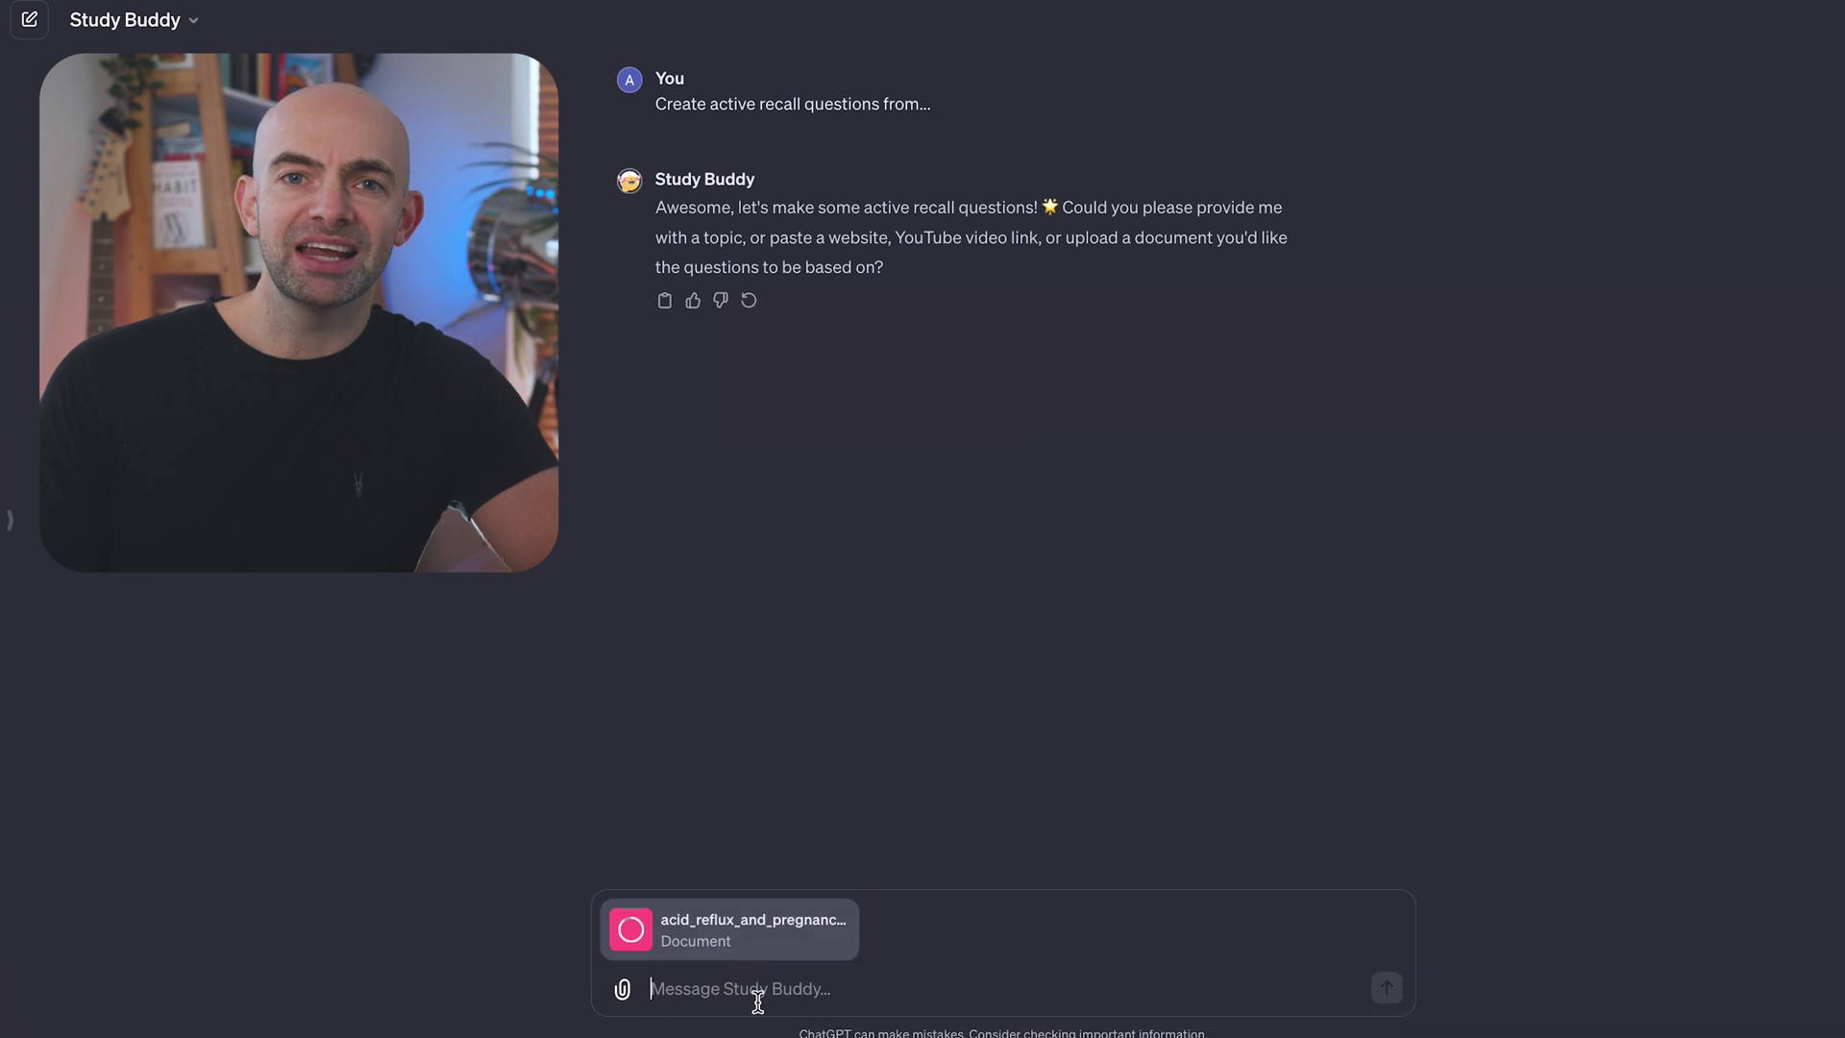
{"action": "key", "text": "Return"}
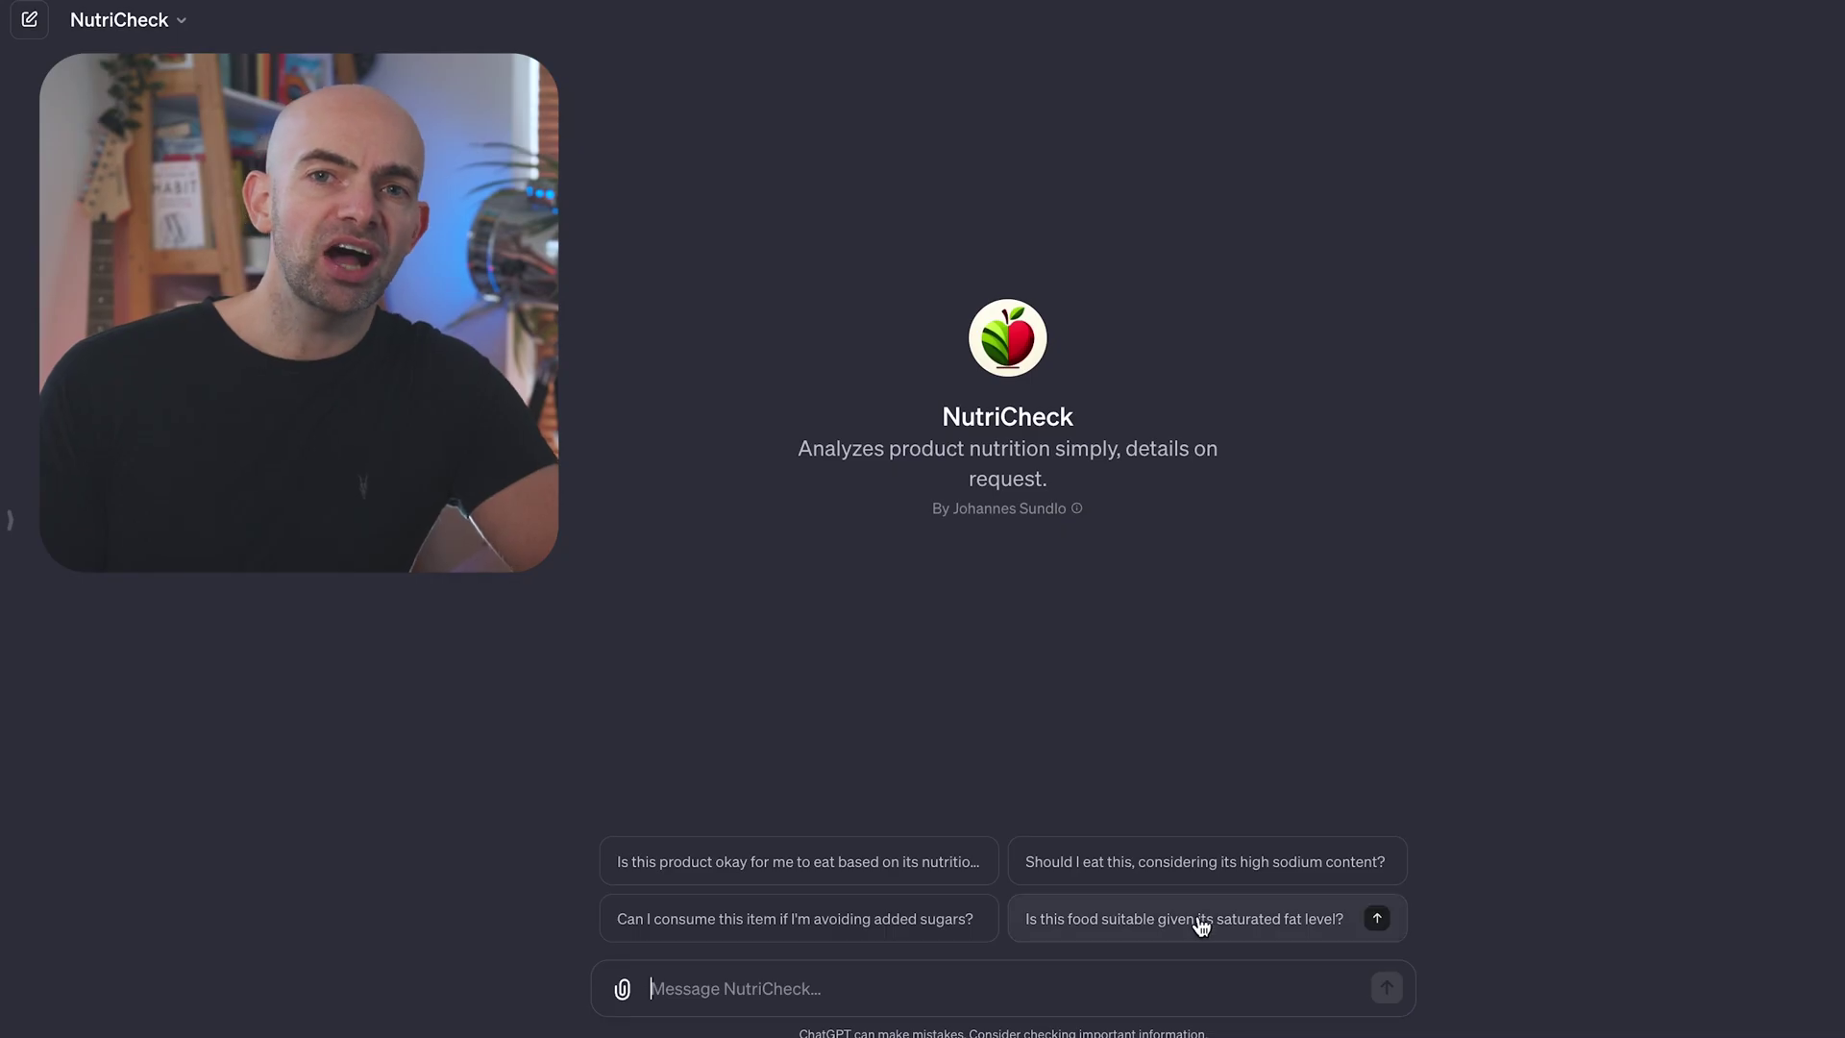
Step: Ask NutriCheck whether the product is okay to eat, attaching the nutrition-label image from Downloads
{"action": "left_click", "coordinate": [934, 874]}
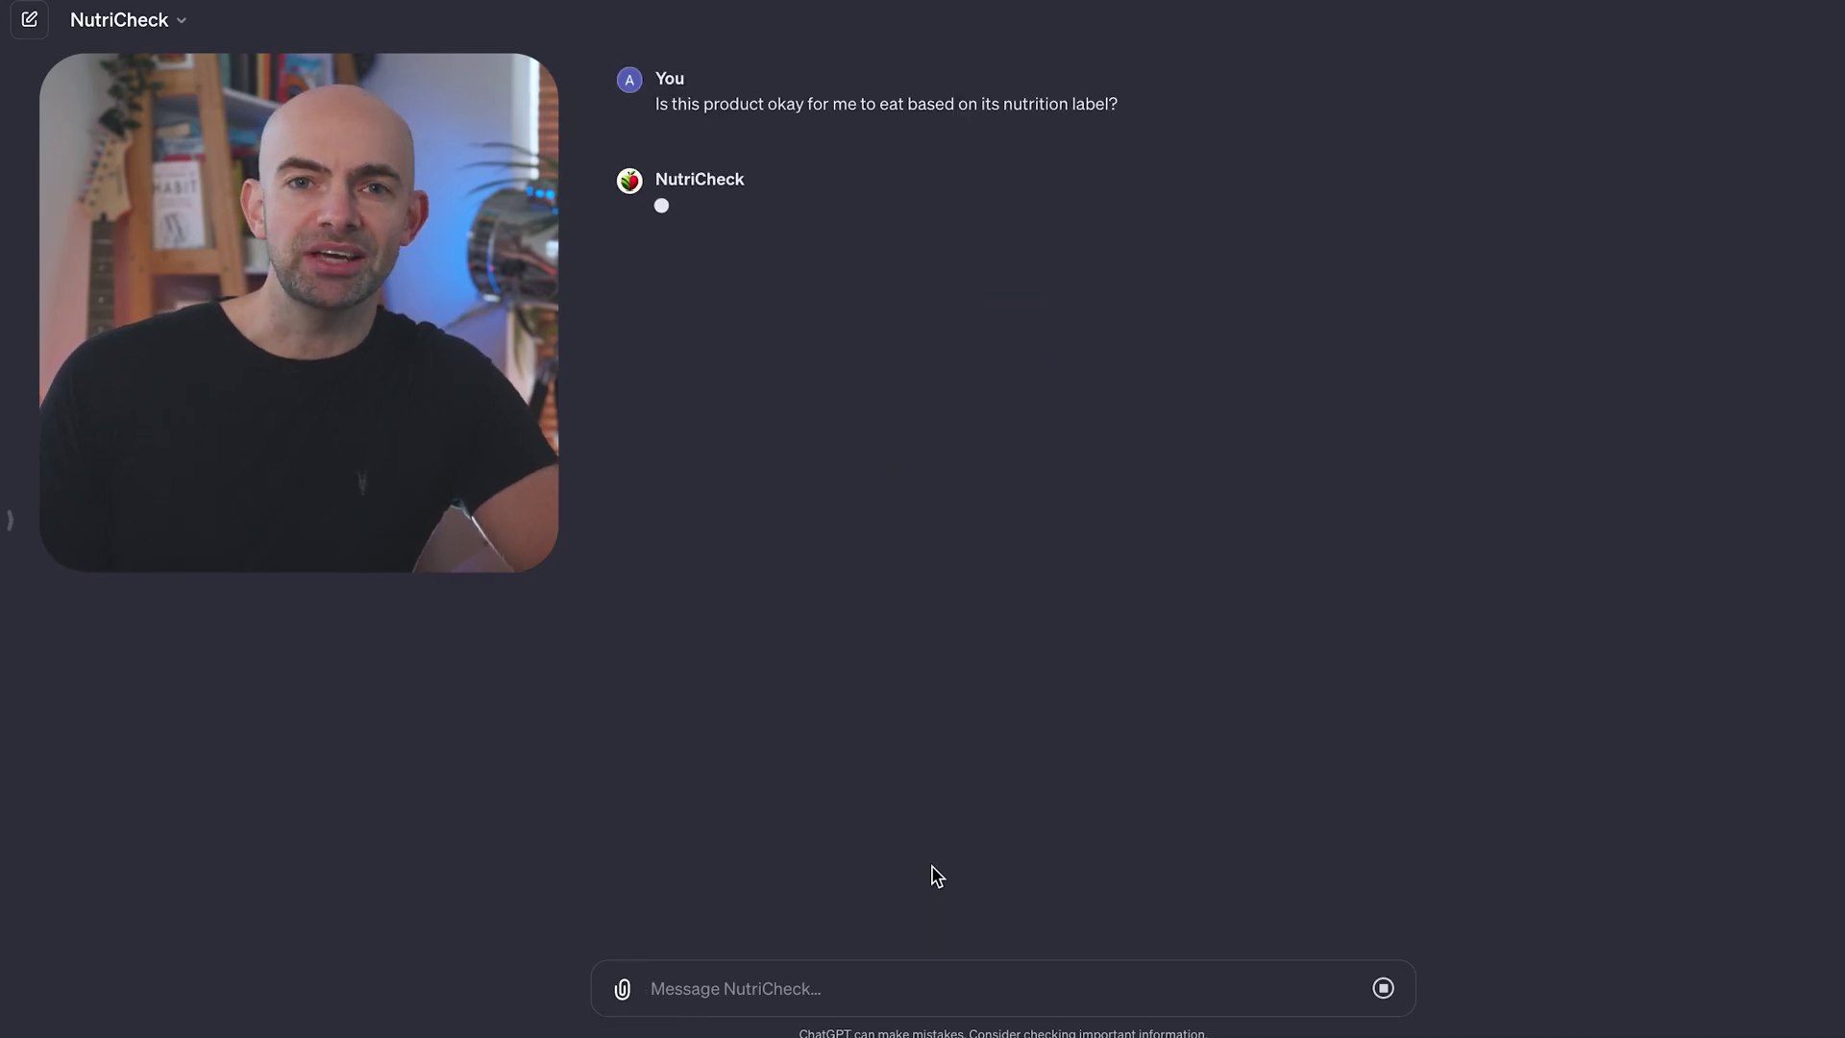
{"action": "left_click", "coordinate": [1687, 1032]}
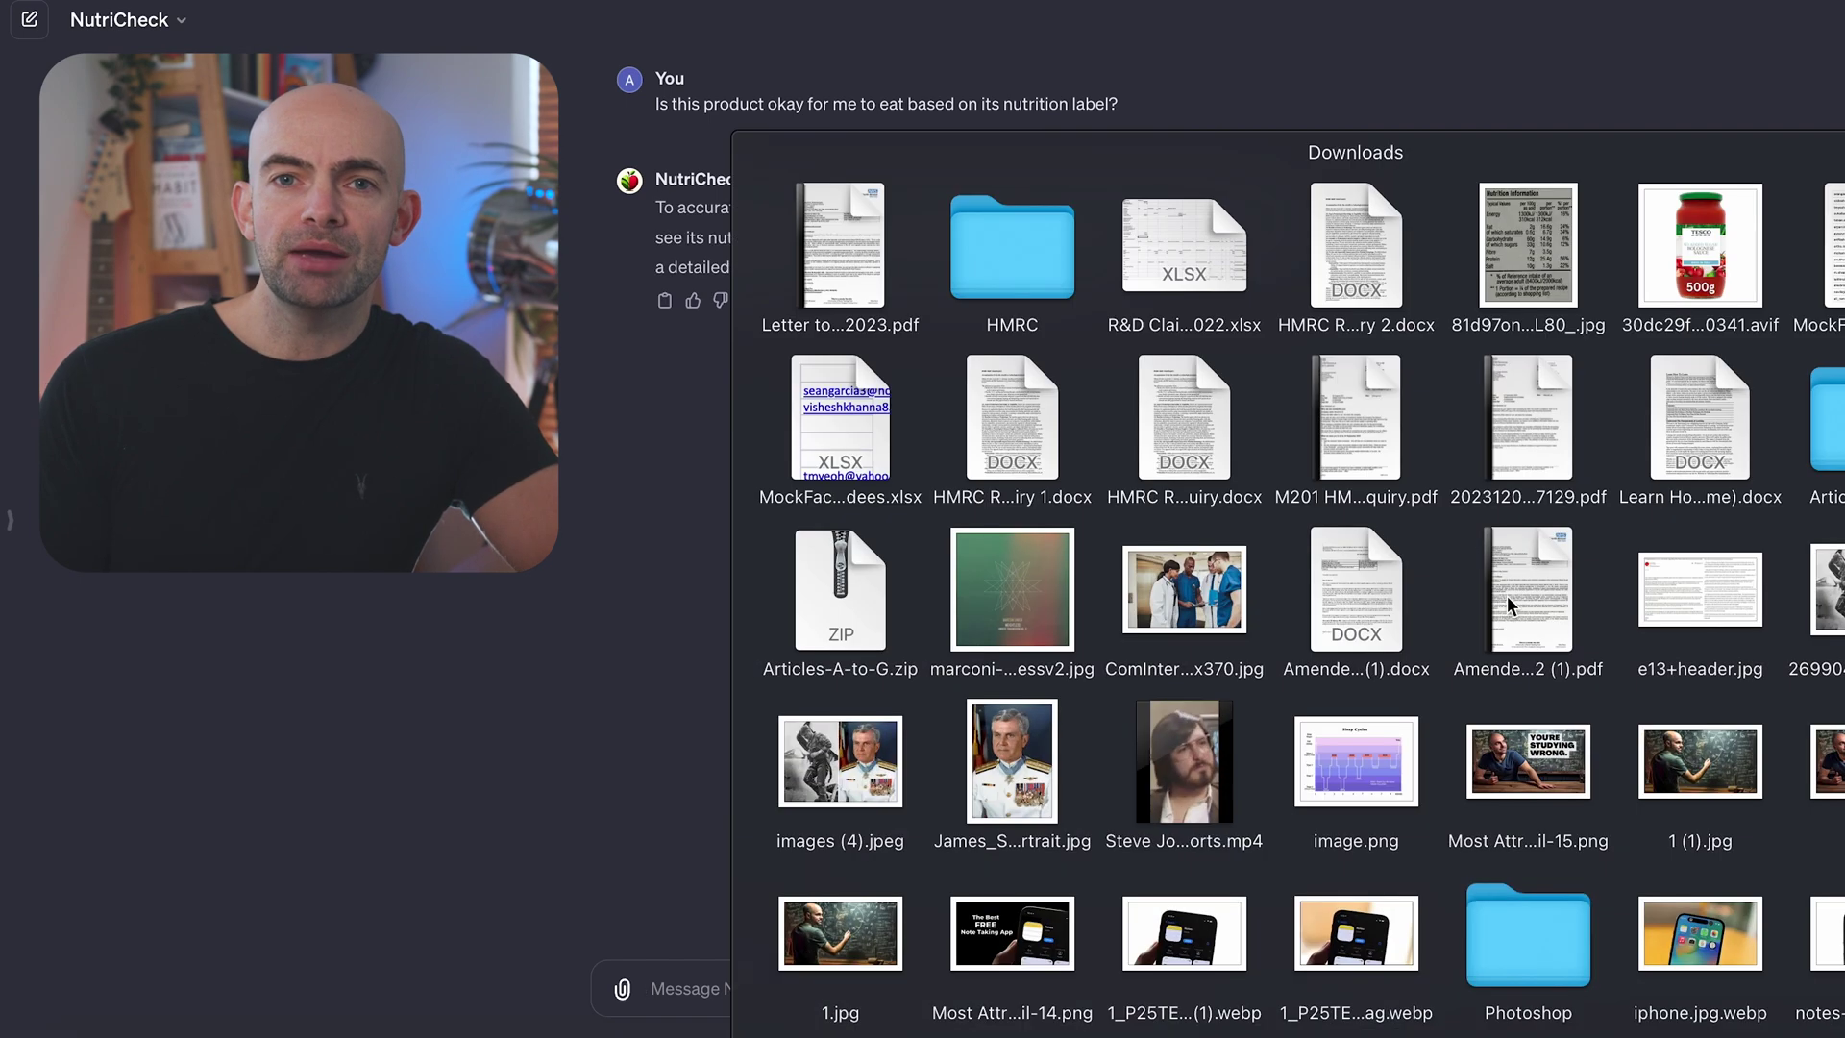
{"action": "left_click_drag", "start_coordinate": [1450, 268], "coordinate": [808, 962]}
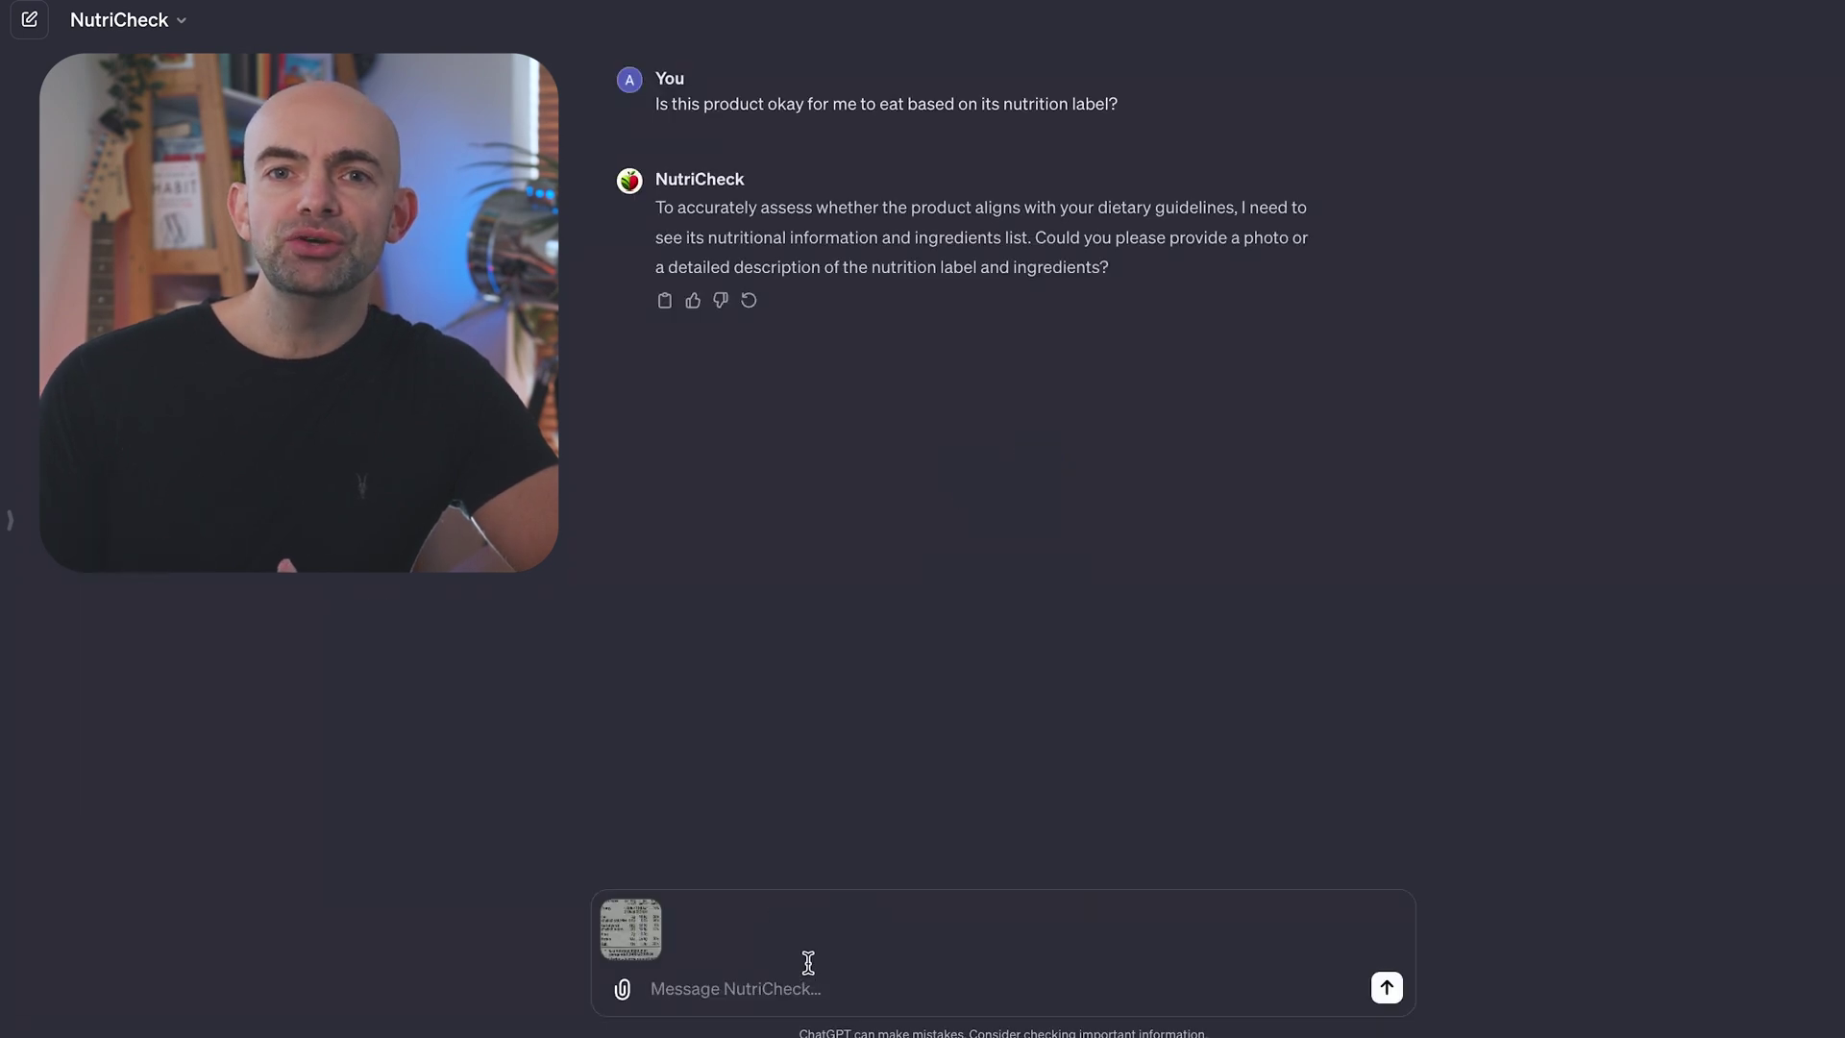
{"action": "key", "text": "Return"}
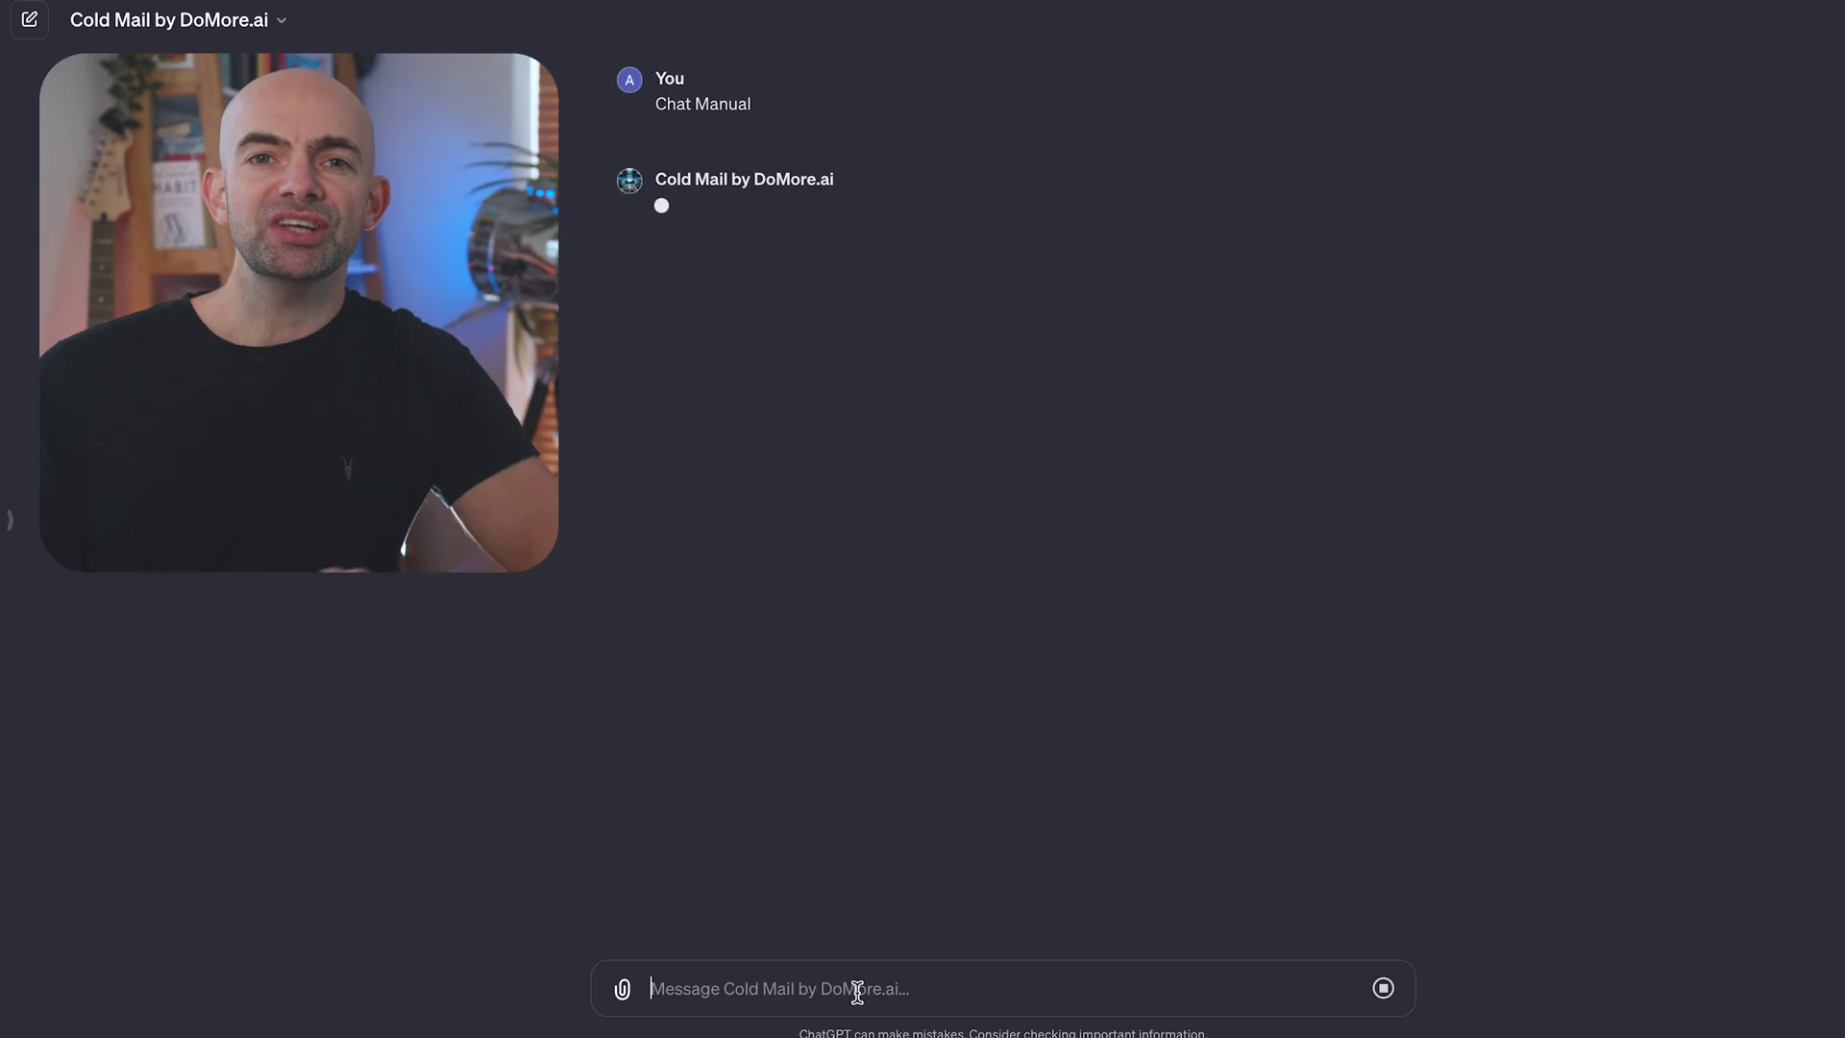
Step: Send Cold Mail the Learn How to Study offer URL and the OpenAI customer URL
{"action": "type", "text": "Offer: https://alexanderfyoung.com/learn-how-to-learn Customer: https://openai.com/about"}
{"action": "key", "text": "Return"}
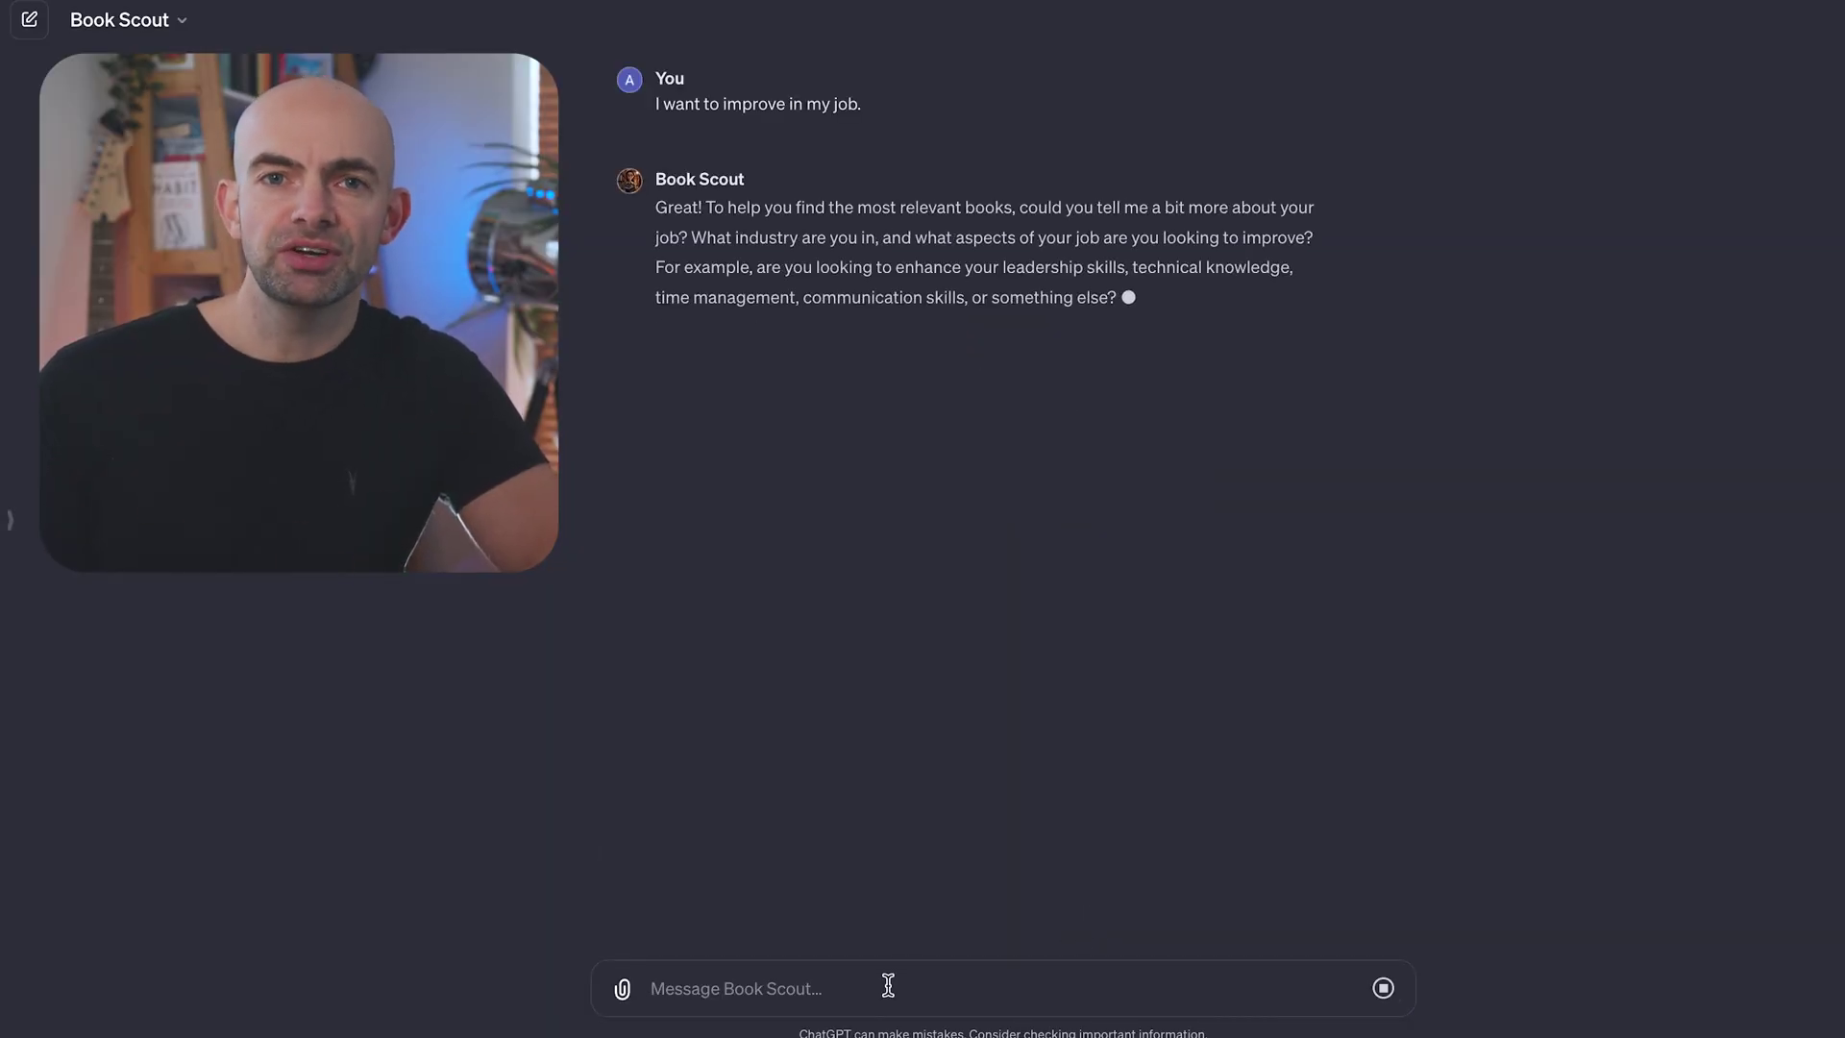
Step: Send Book Scout a two-line description of yourself as an edtech startup founder
{"action": "type", "text": "User I'm the founder of a startup in edtech"}
{"action": "key", "text": "Return"}
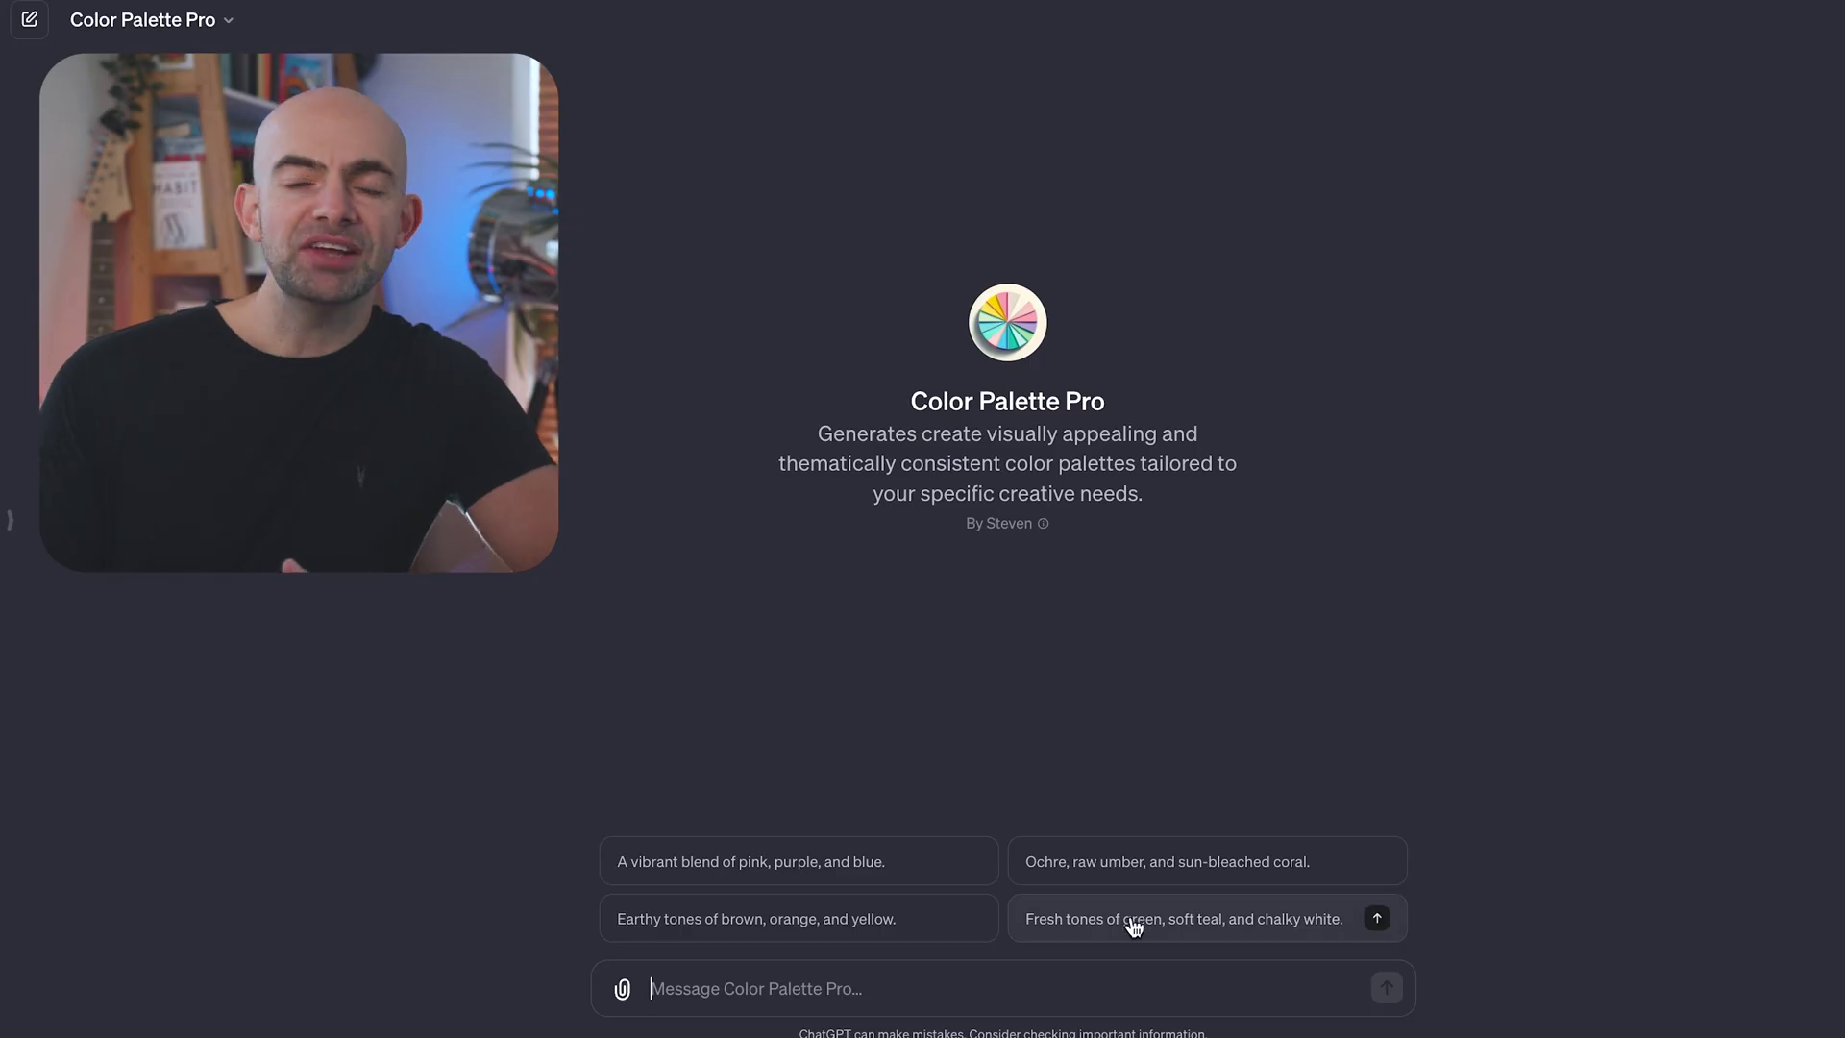
Step: Choose the 'Fresh tones of green, soft teal, and chalky white.' suggestion in Color Palette Pro
{"action": "left_click", "coordinate": [1121, 920]}
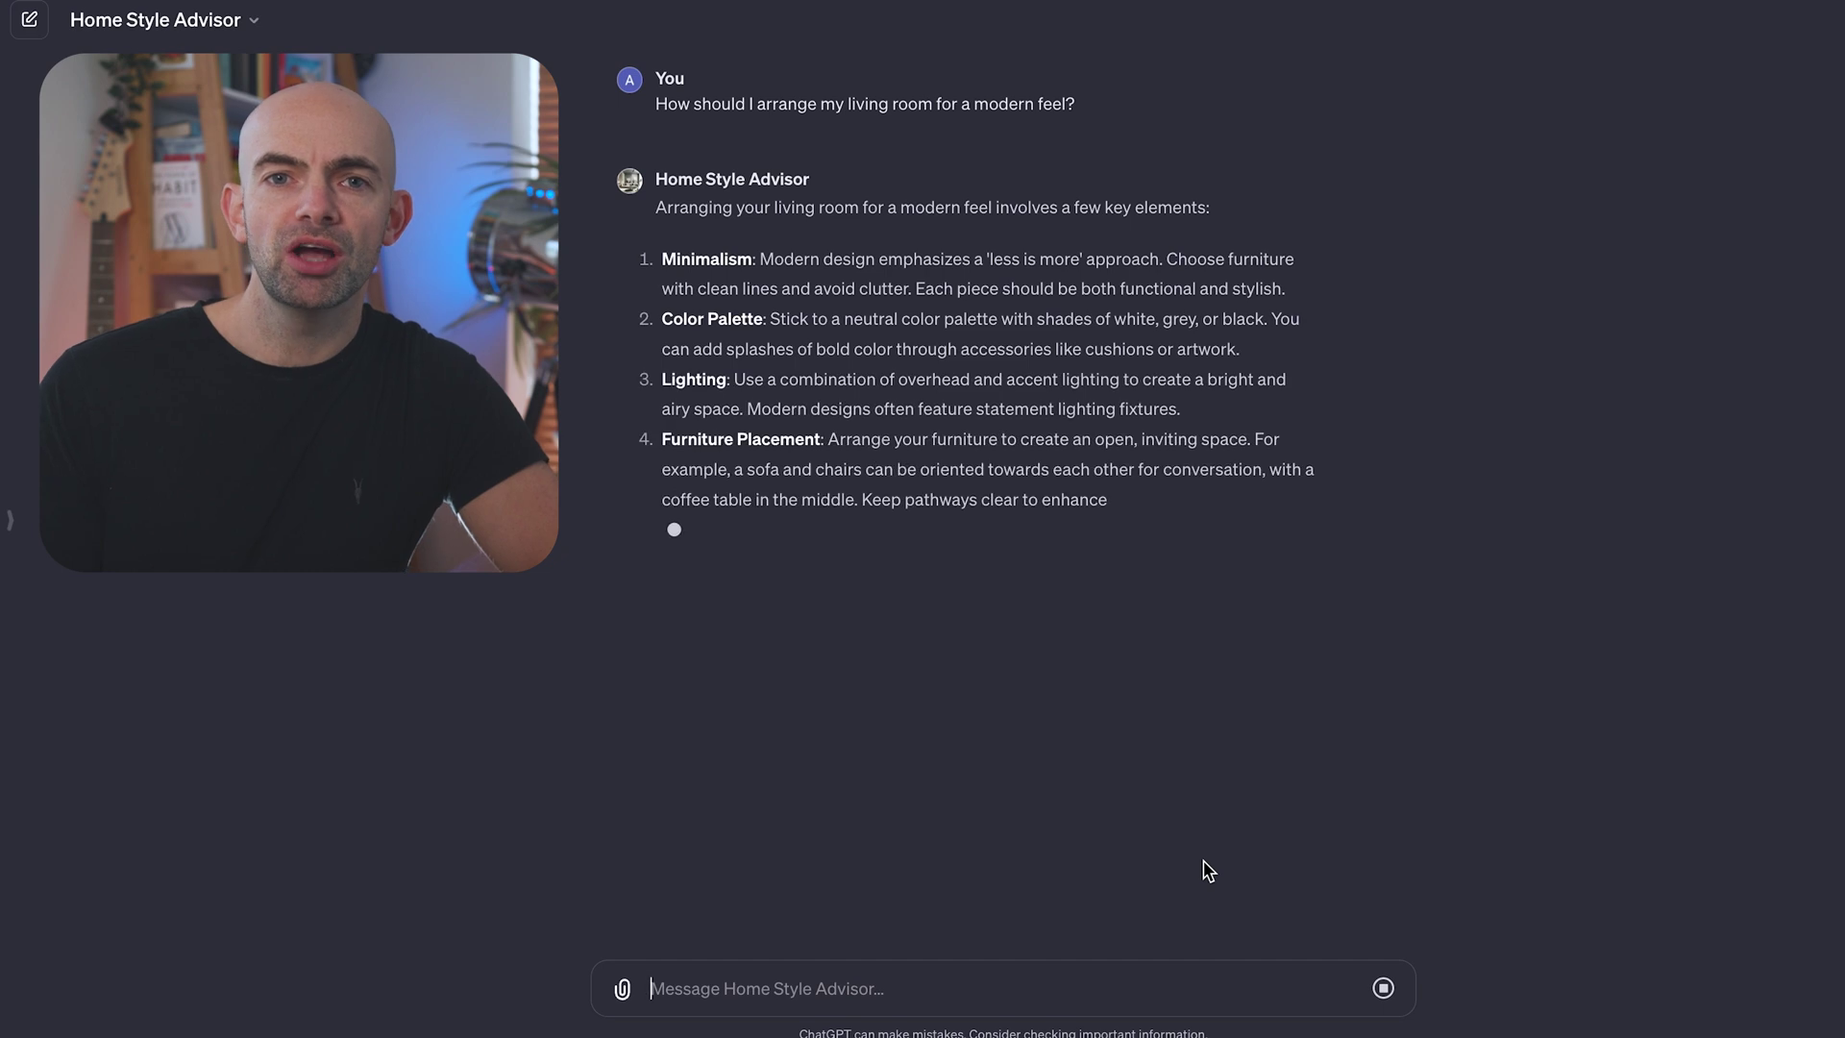
Step: Send the living room photo with 'Here's my living room give me some style advice', then answer 'Yes' to the redesign image
{"action": "key", "text": "ctrl+v"}
{"action": "type", "text": "Here's my living room give me some style advice"}
{"action": "key", "text": "Return"}
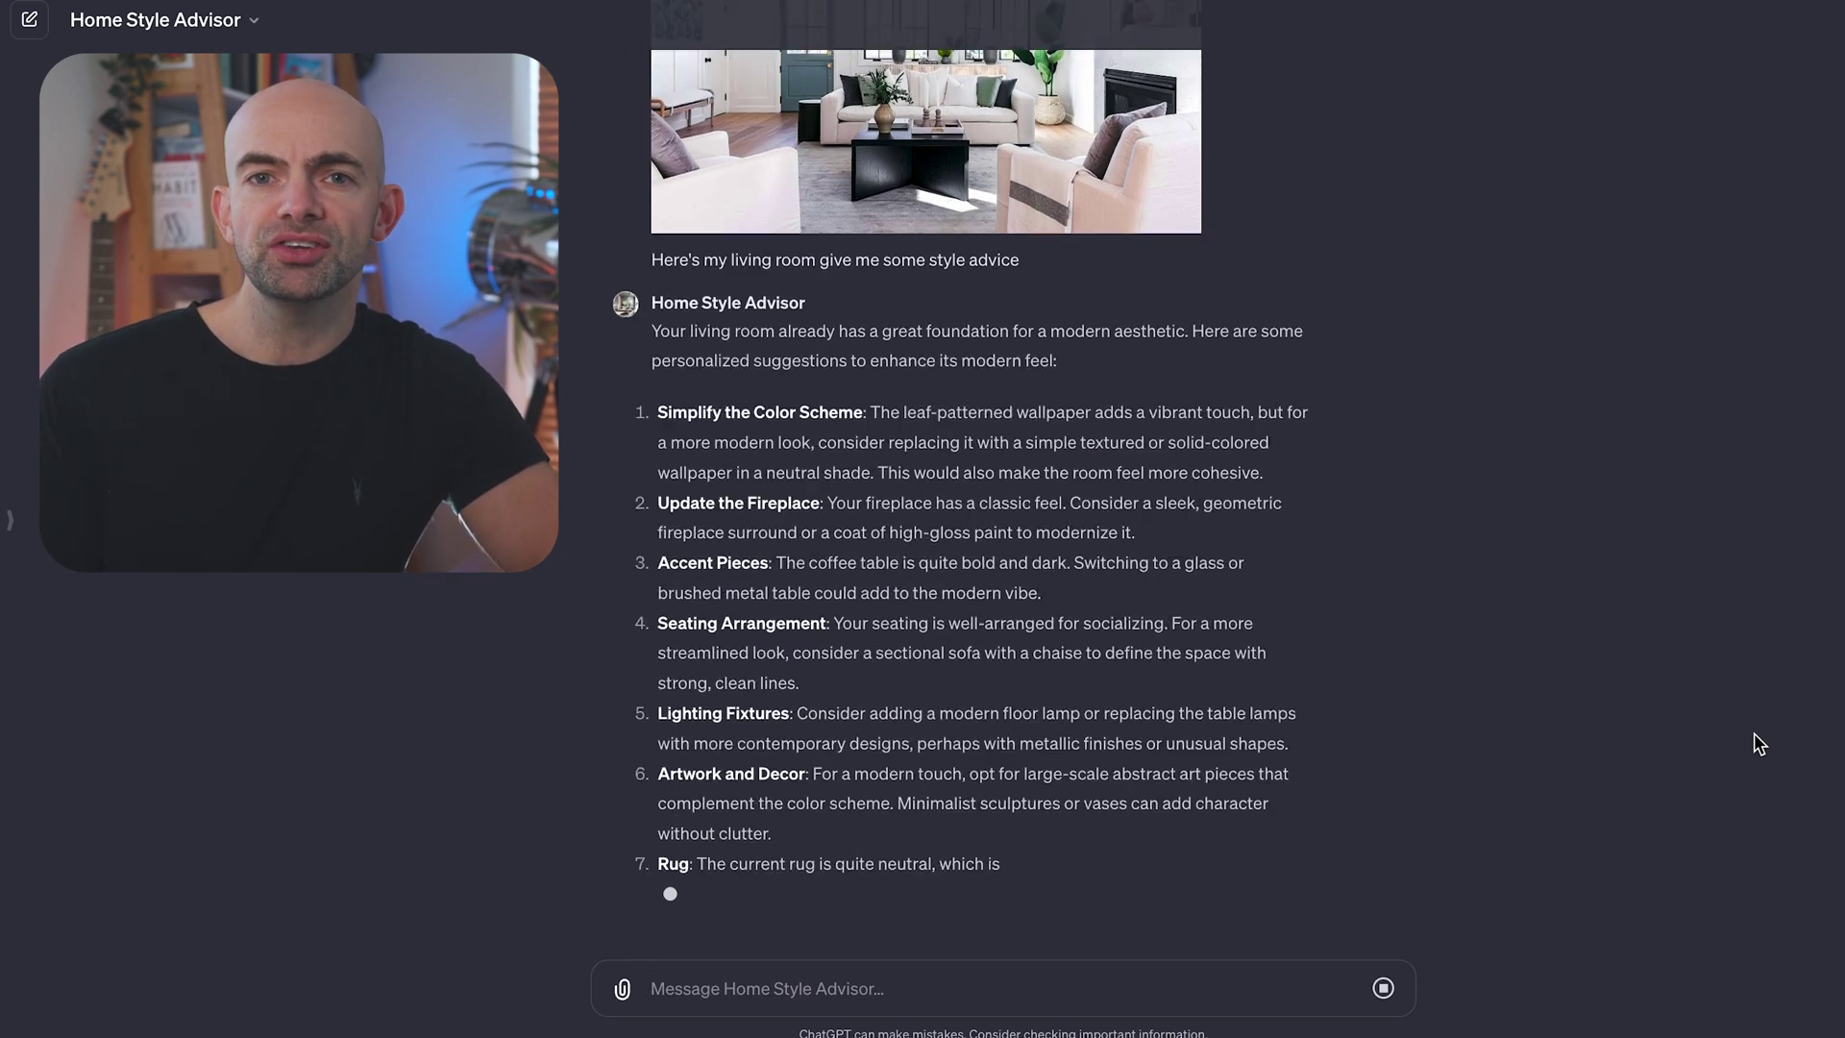
{"action": "type", "text": "Yes"}
{"action": "key", "text": "Return"}
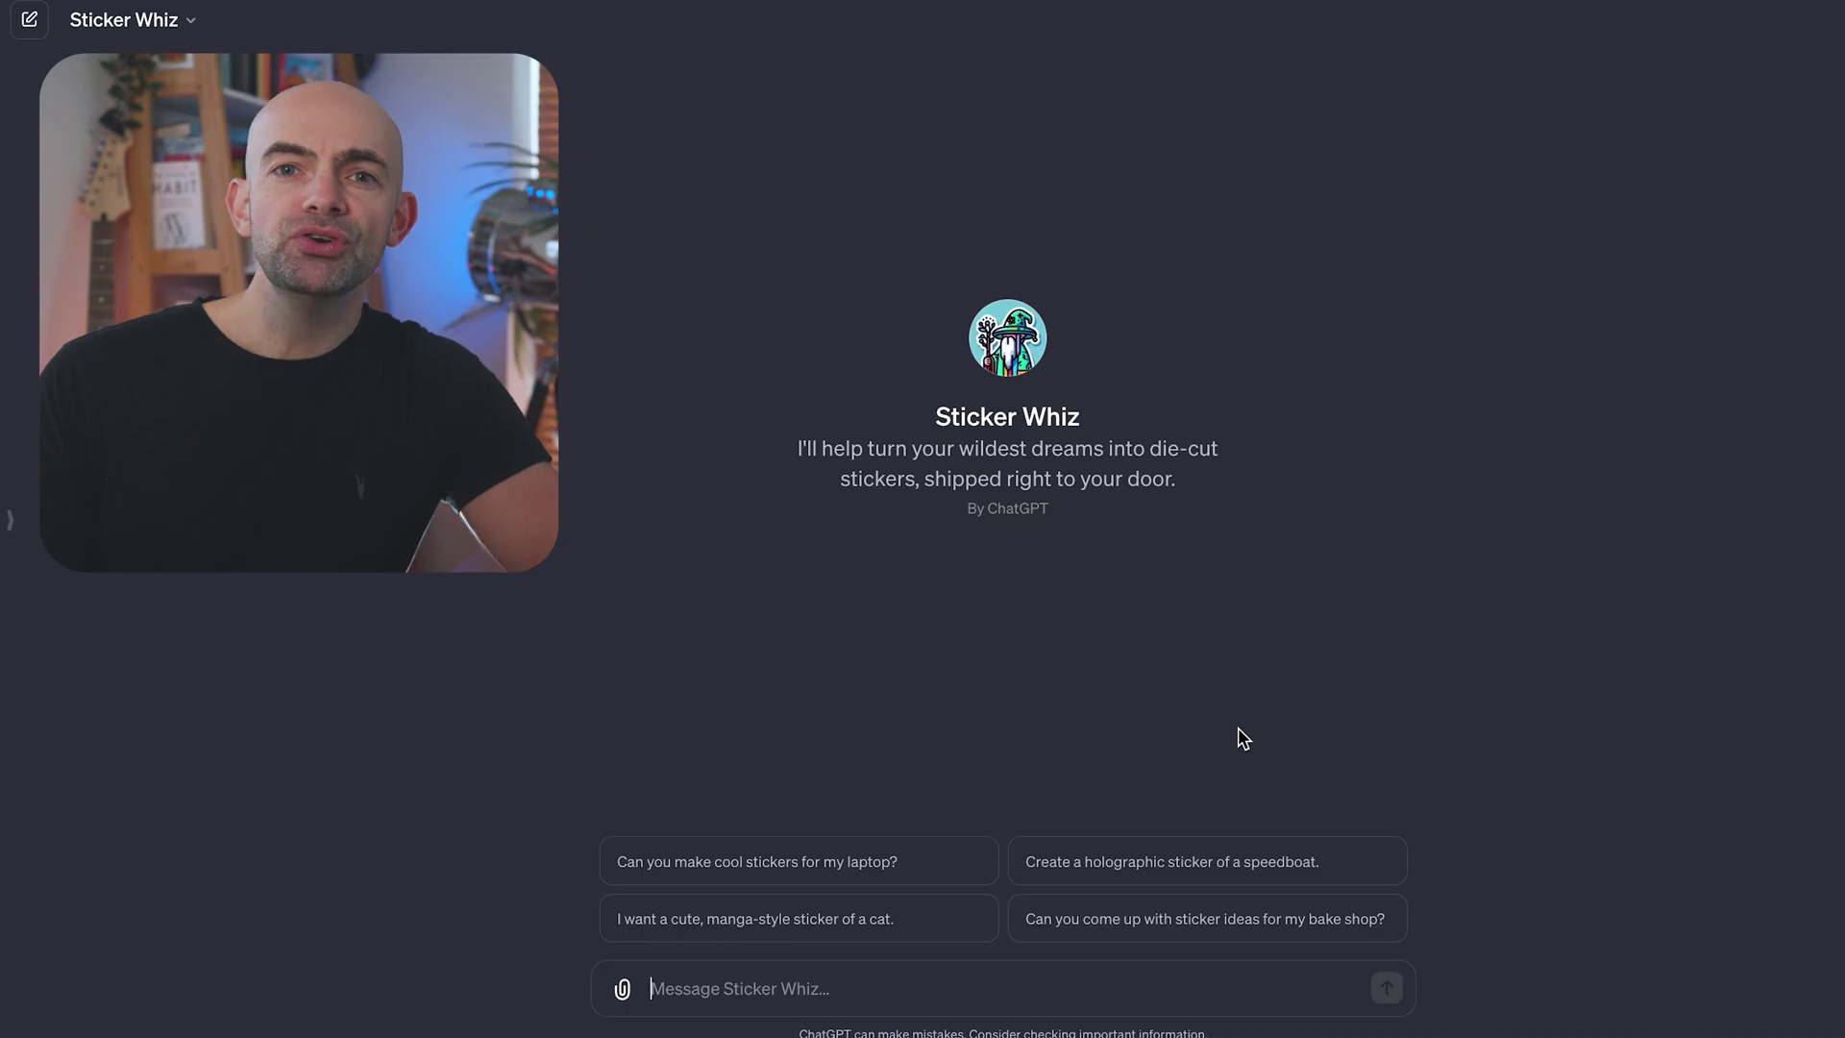
Step: Choose the cute manga-style cat sticker suggestion, then reply 'yes' to proceed with ordering
{"action": "left_click", "coordinate": [916, 924]}
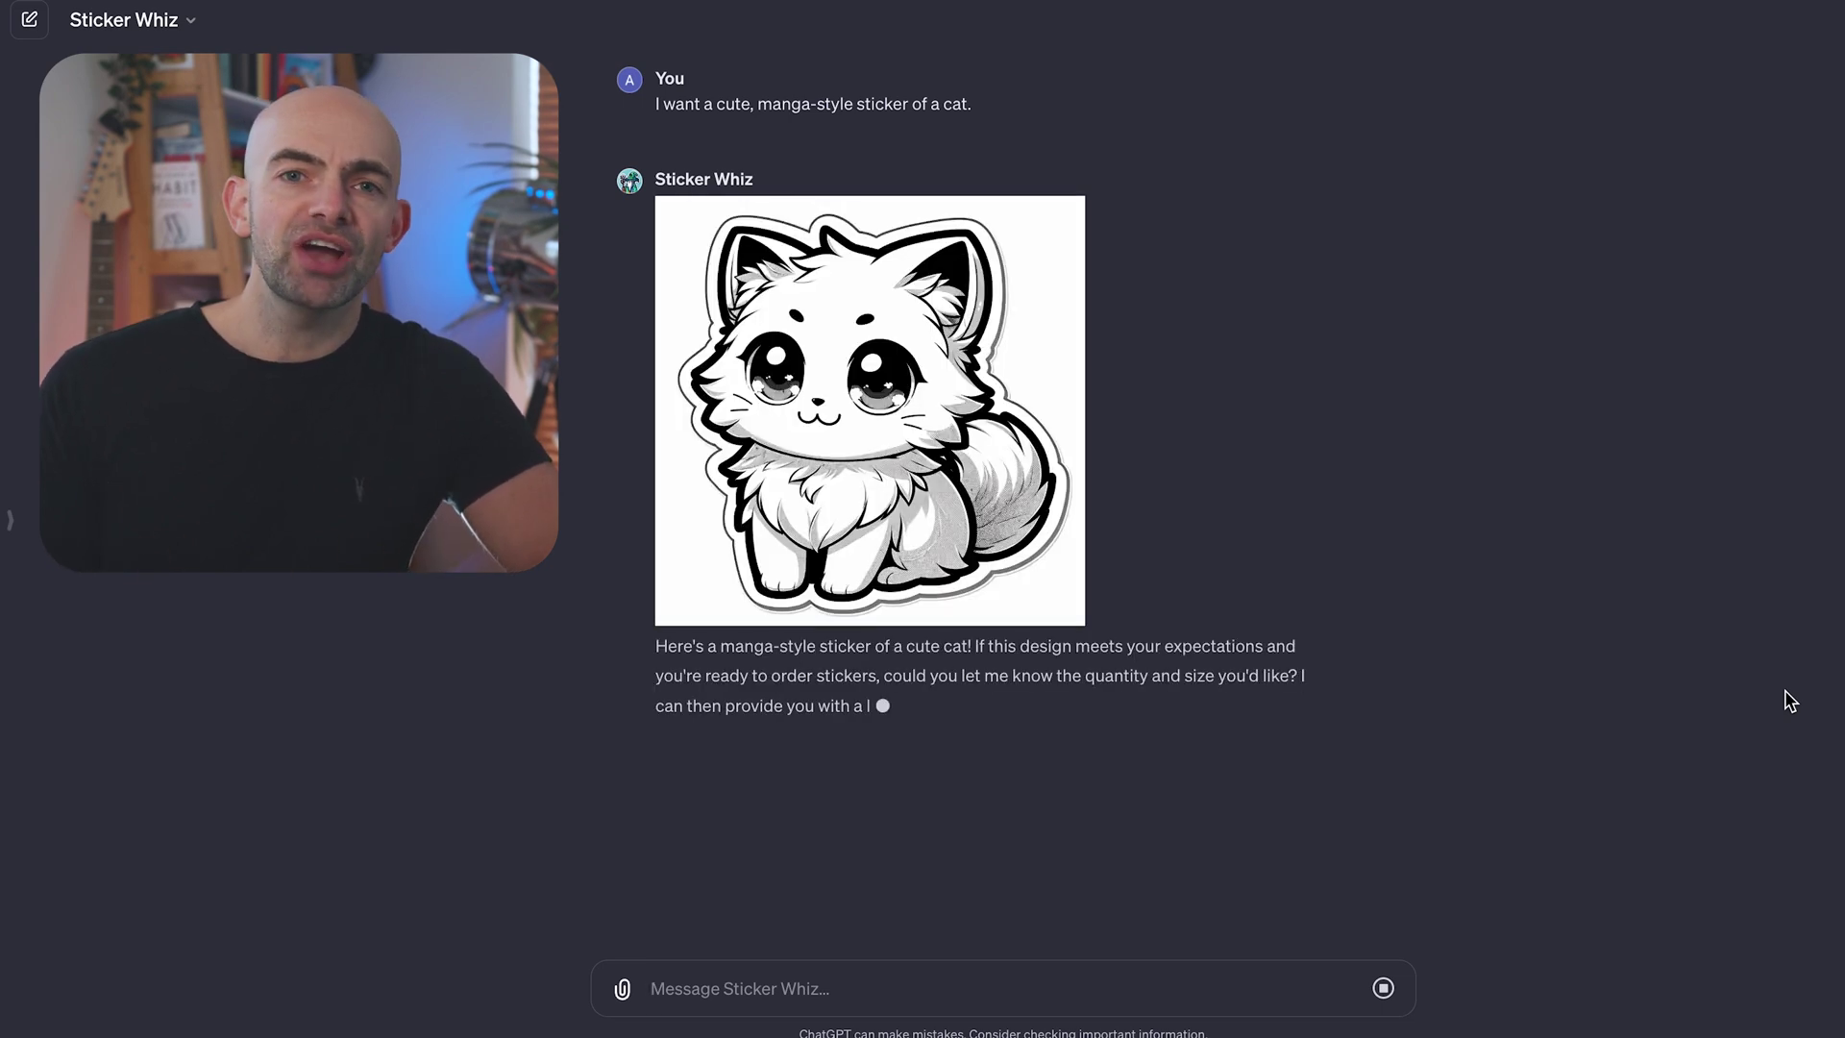
{"action": "type", "text": "yes"}
{"action": "key", "text": "Return"}
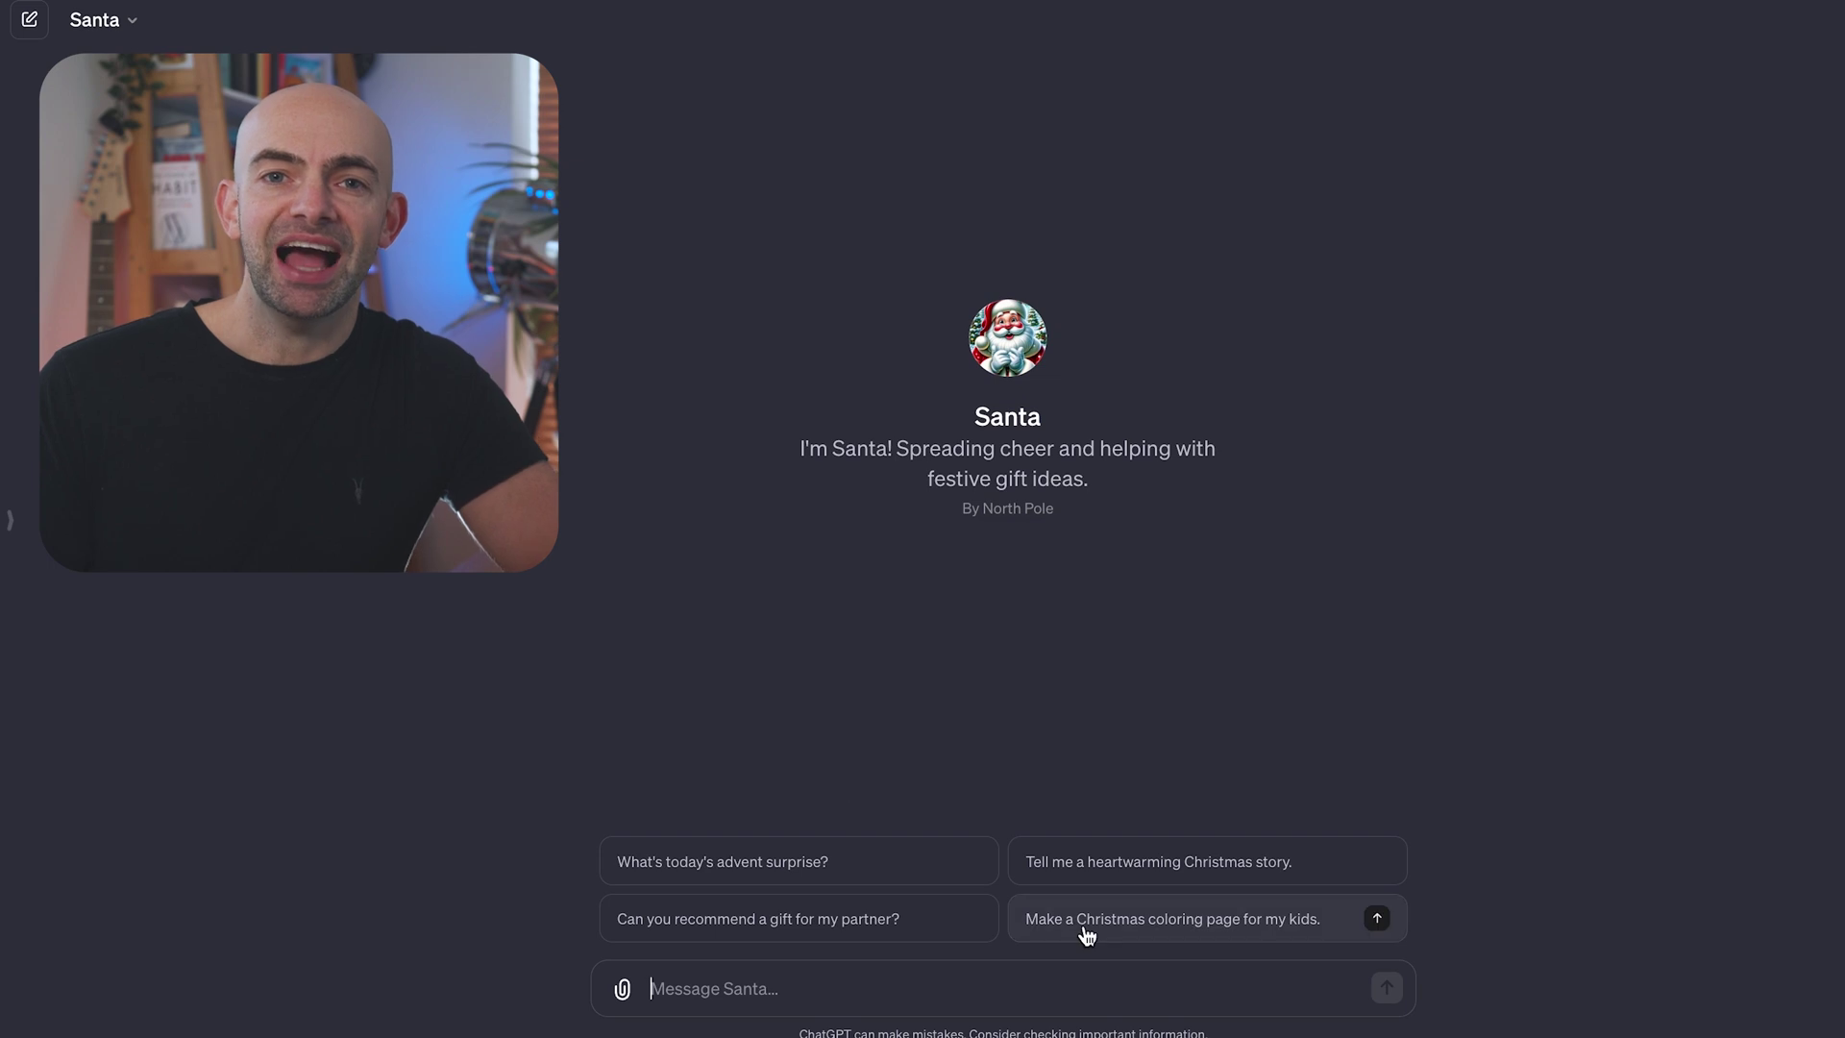
Step: Ask the Santa GPT "What's today's advent surprise?" using its suggested prompt
{"action": "left_click", "coordinate": [890, 870]}
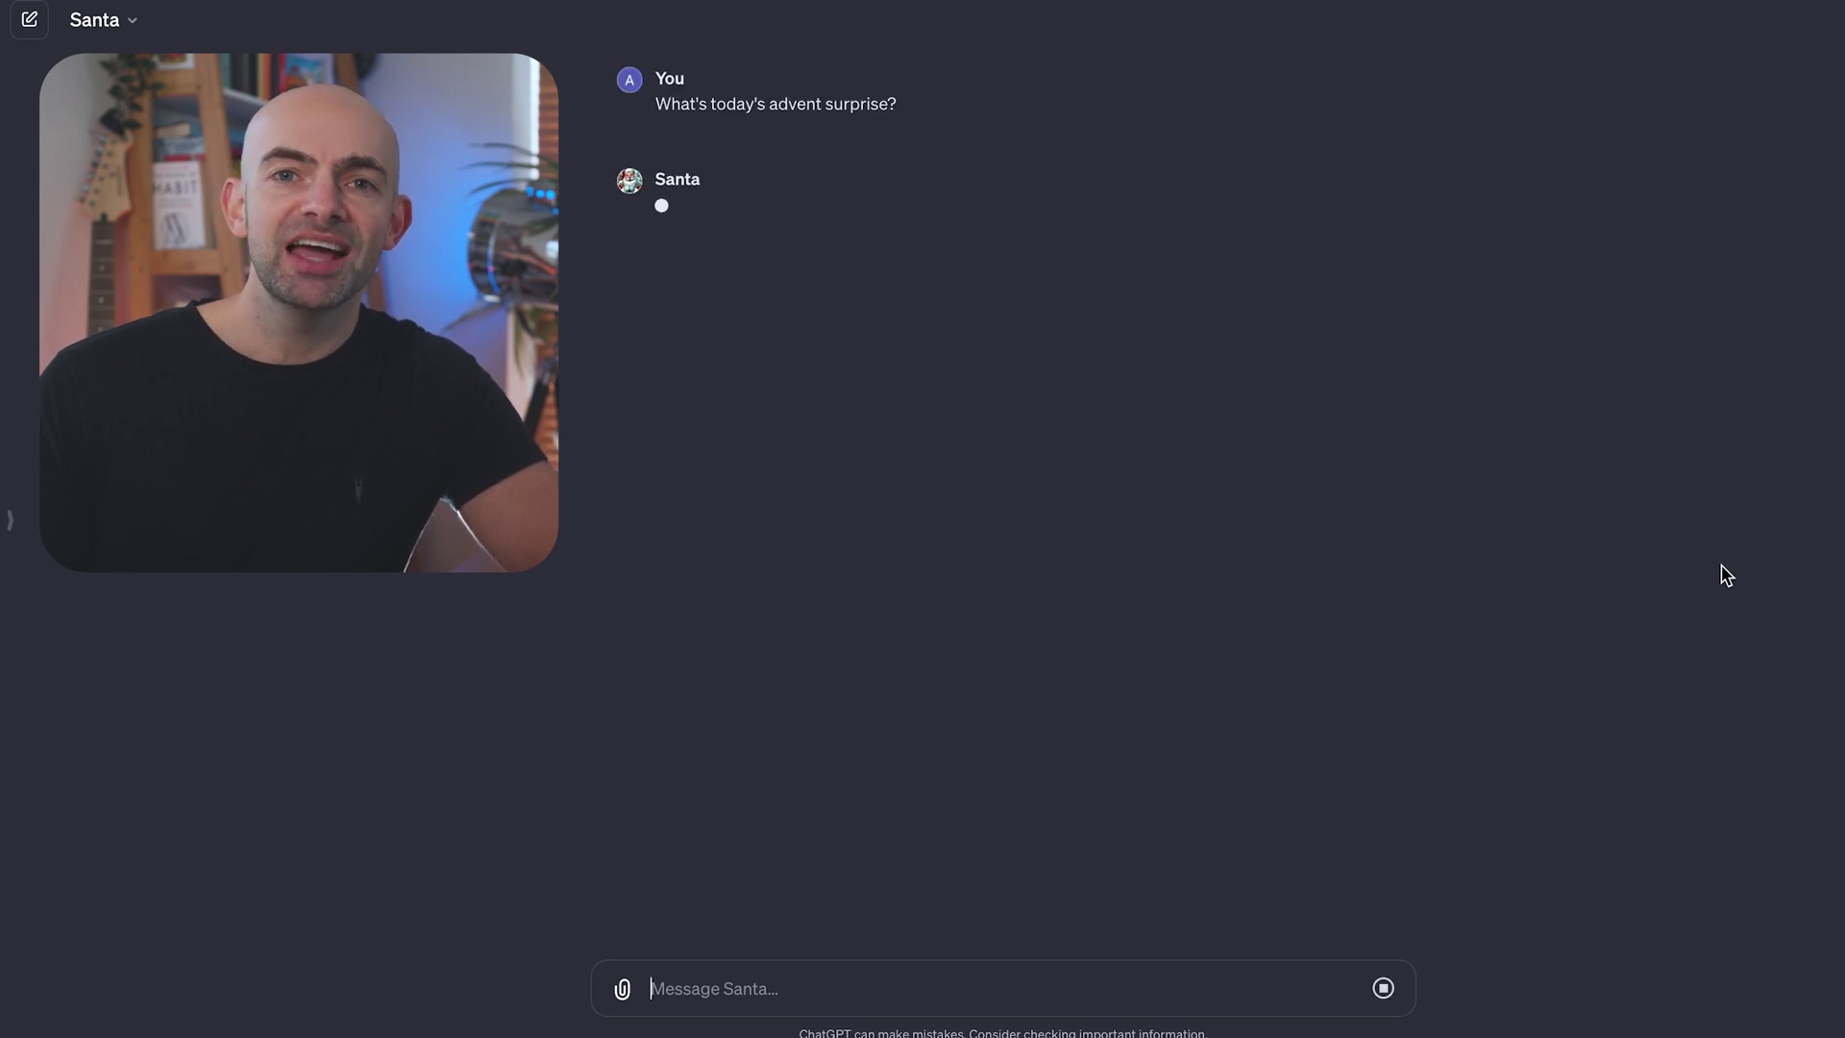